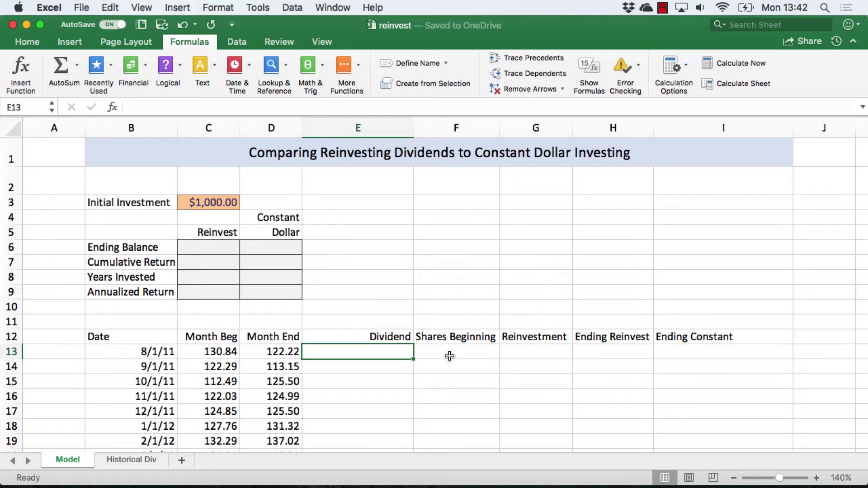
- Check the 8/1/11 Month Beg and Month End prices on Model, then go to Historical Div
scroll(321, 374, "down", 11)
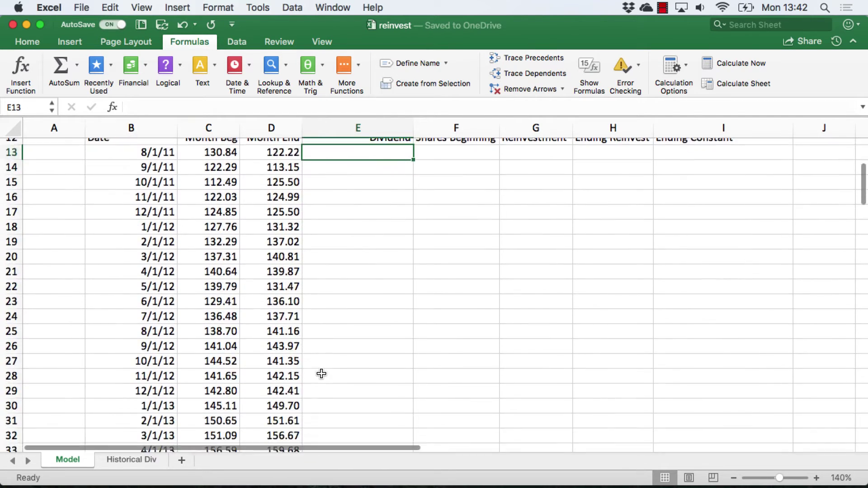
scroll(321, 373, "down", 14)
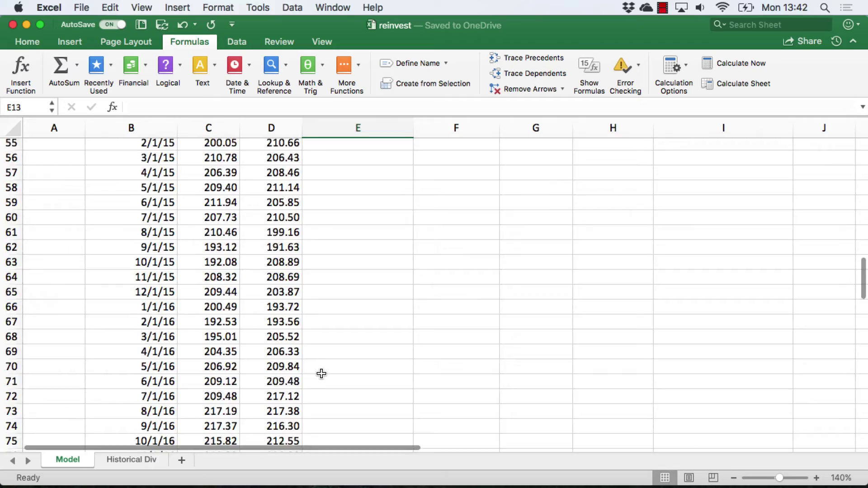
scroll(321, 373, "down", 8)
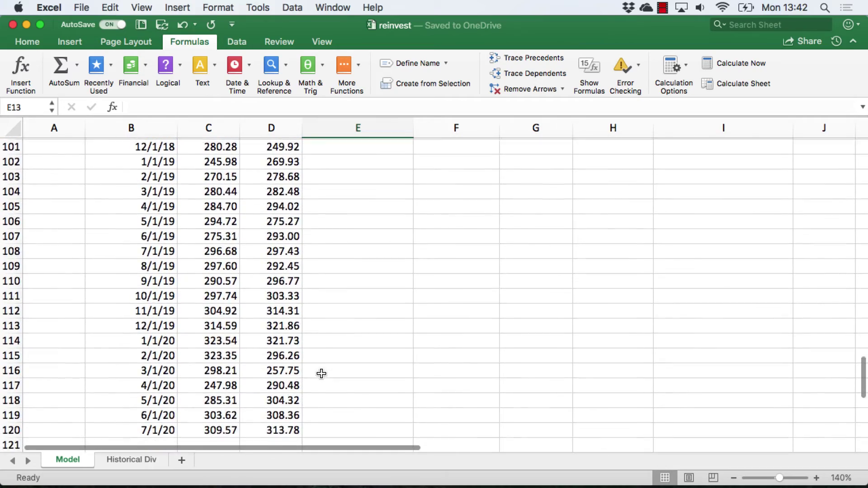
scroll(321, 373, "up", 14)
scroll(321, 374, "up", 1)
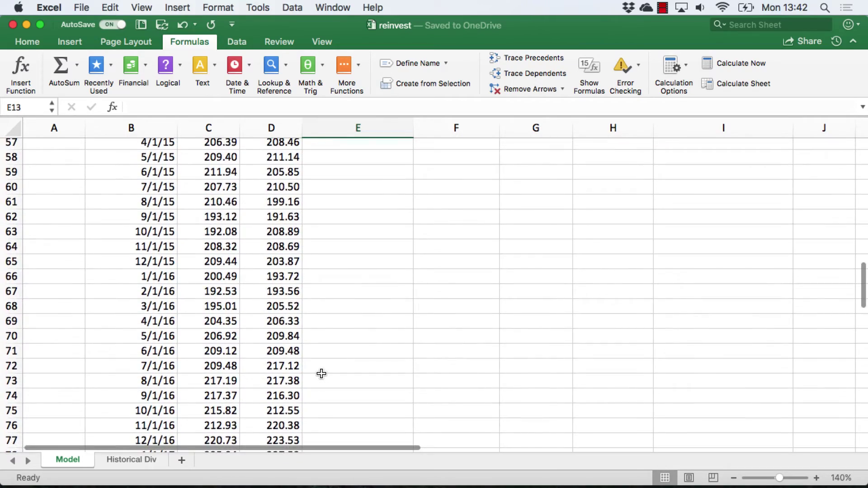
scroll(322, 373, "up", 18)
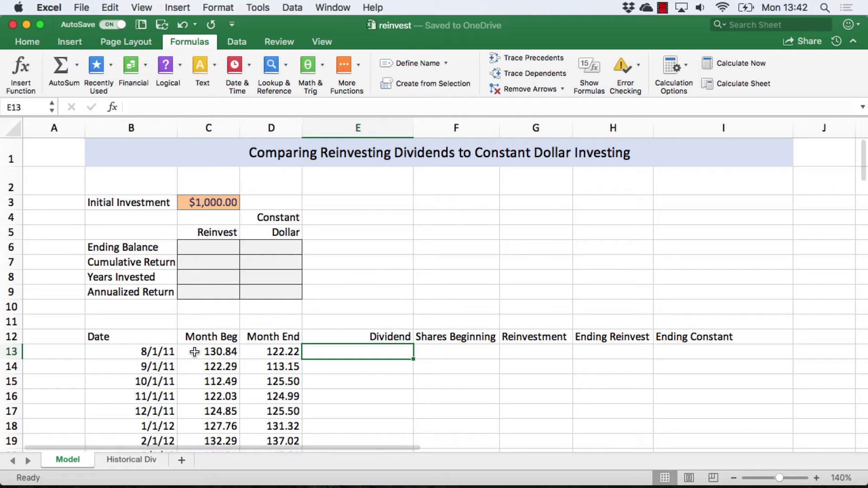
left_click(195, 352)
key("Right")
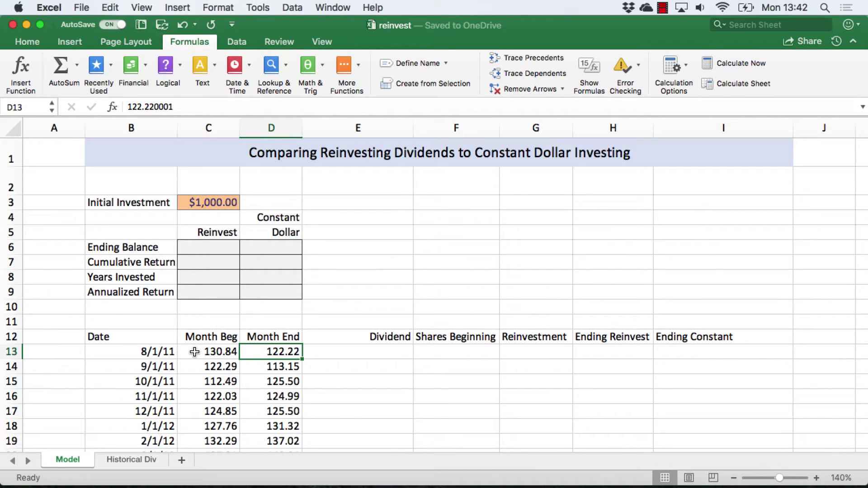
left_click(131, 458)
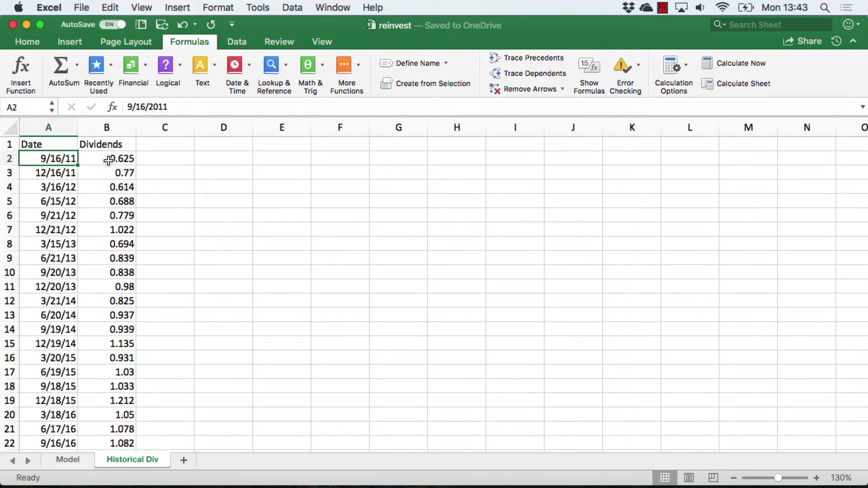
- Insert a blank column B before the Dividends column on Historical Div
left_click(68, 459)
scroll(318, 380, "down", 3)
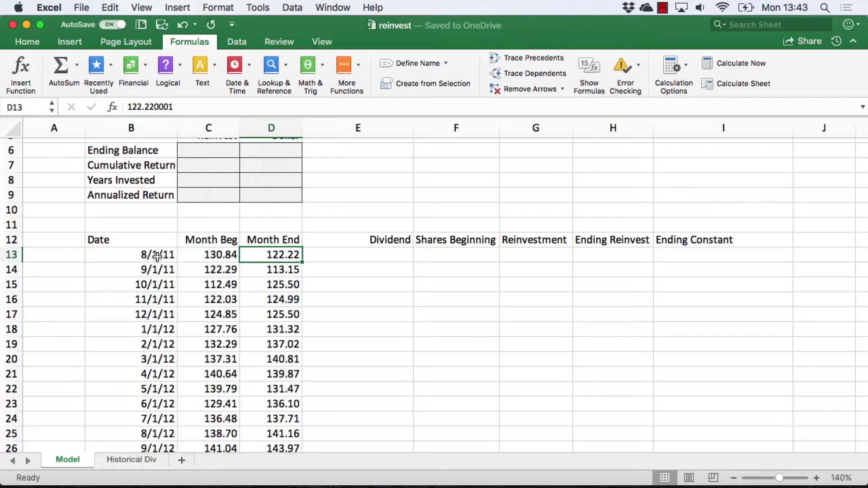
left_click(135, 460)
left_click(87, 130)
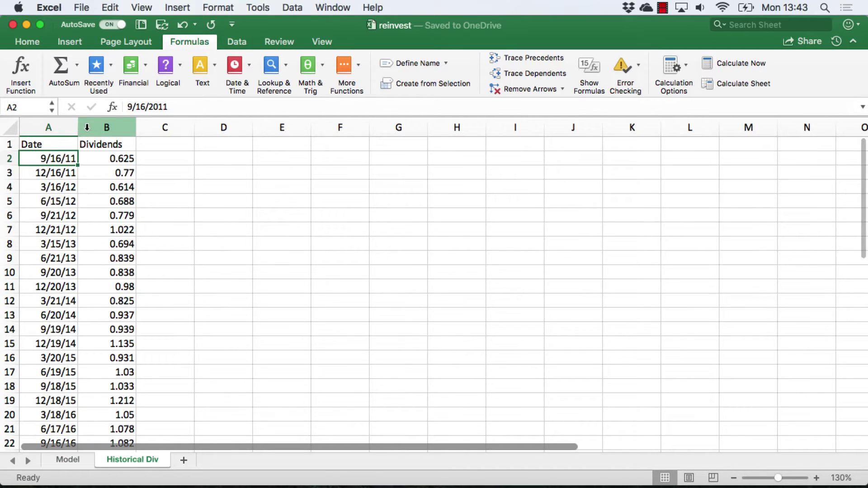
right_click(87, 131)
left_click(113, 194)
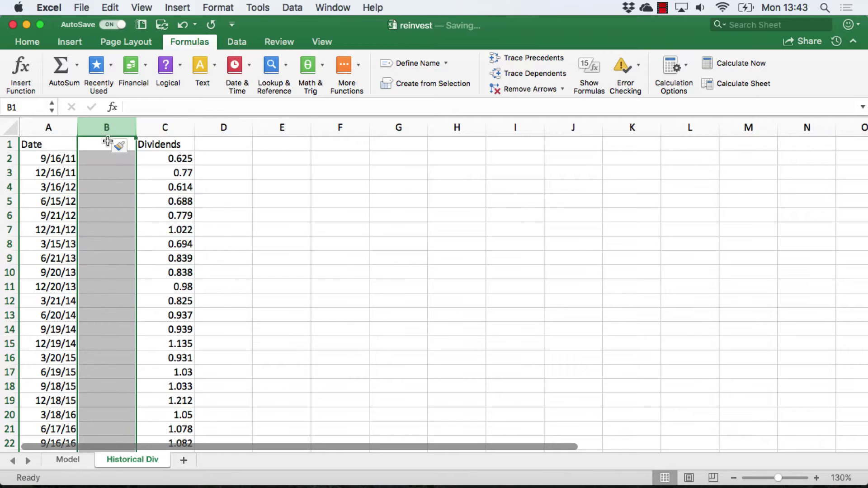
- Head column B 'MMYY' and enter =TEXT(A2,"mmyy") in B2
left_click(119, 165)
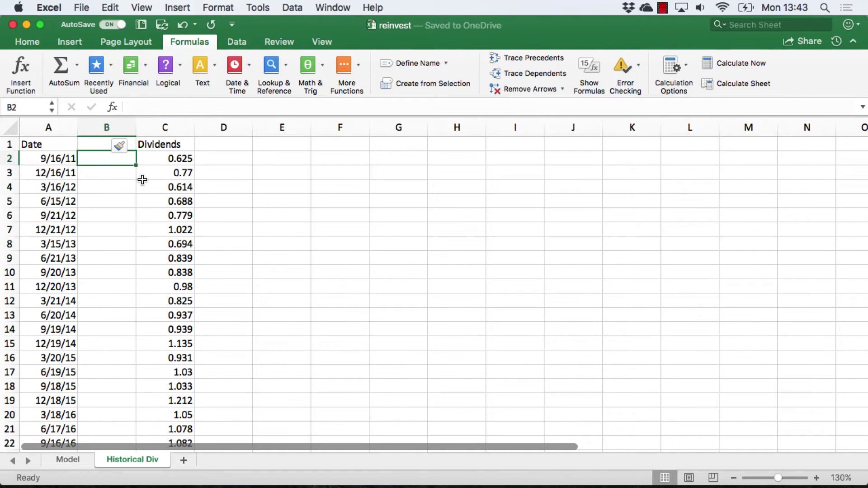
key("Up")
type("MMYY")
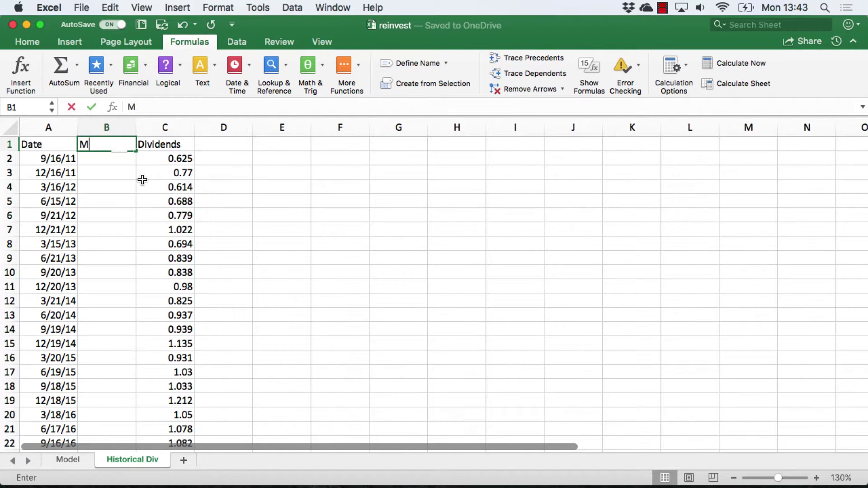
key("Return")
type("=text(")
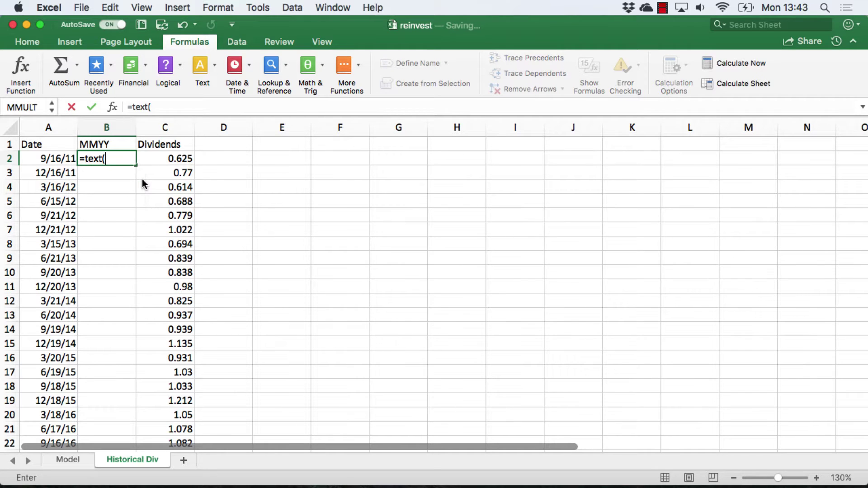
key("Left")
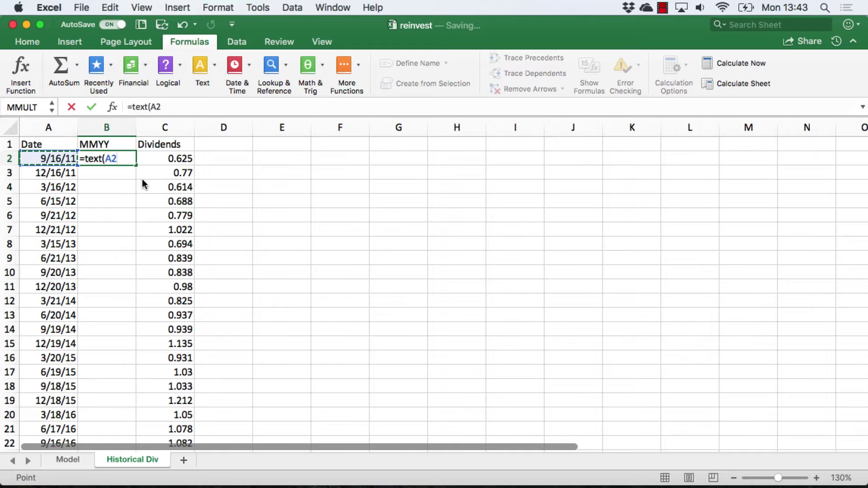
type(",\"mmyy")
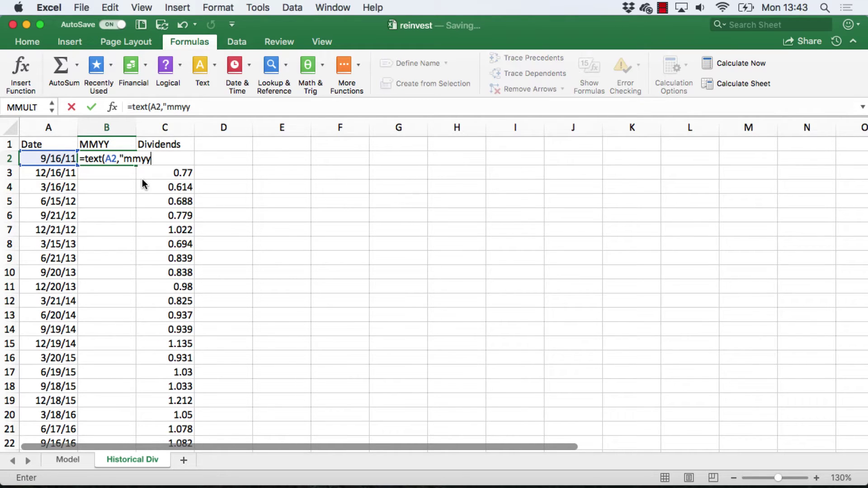
type("\")")
key("Return")
- Fill the MMYY formula down to row 37, name B2:C37 'dividends', and return to Model
double_click(136, 166)
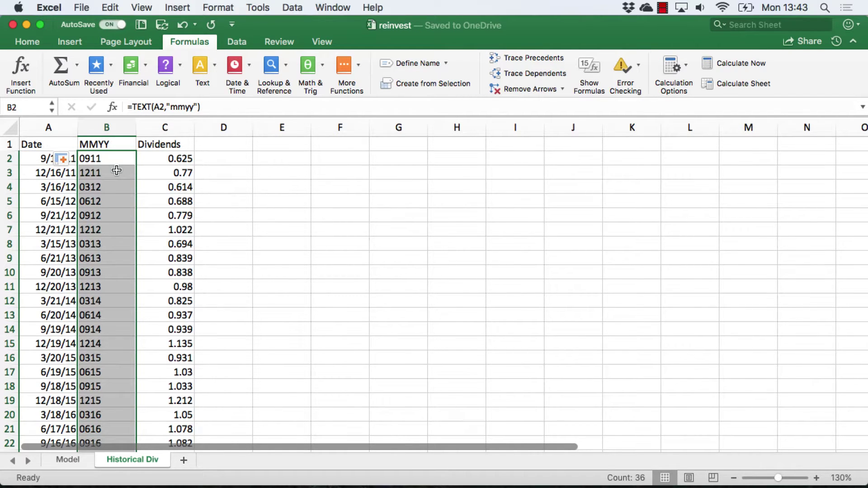
key("shift+Right")
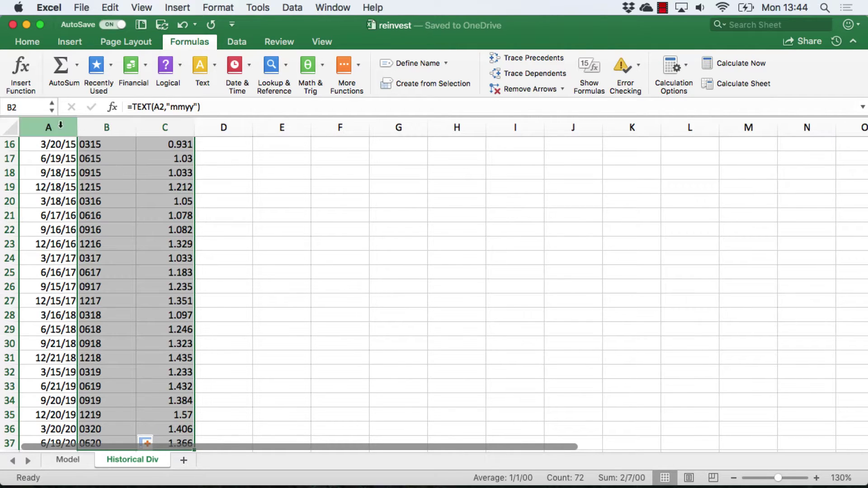
left_click(28, 103)
type("dividends")
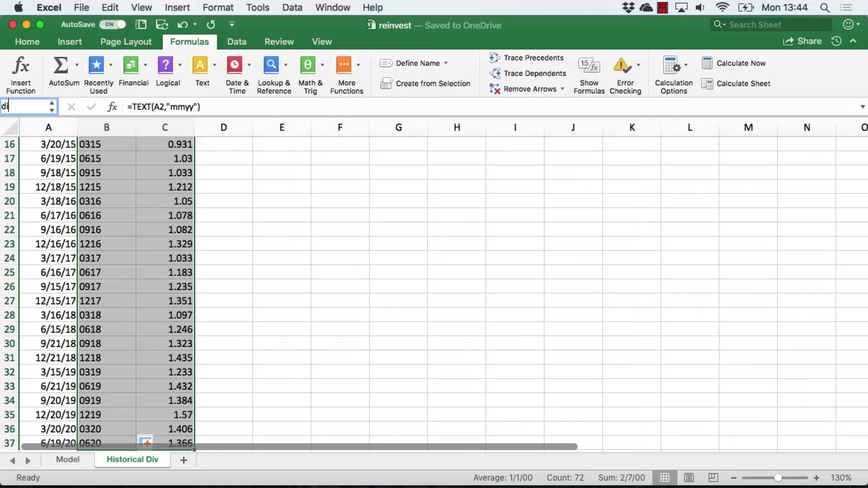
key("Return")
left_click(66, 460)
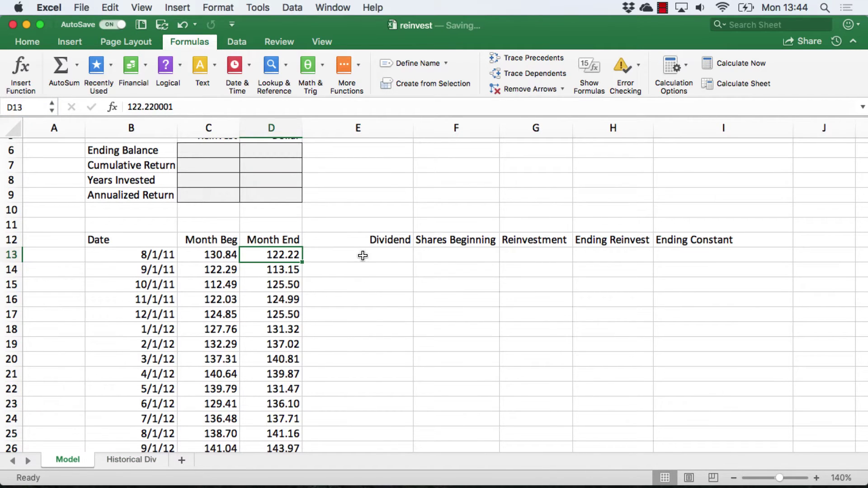
- Enter =VLOOKUP(TEXT(B13,"mmyy"),dividends,2,FALSE) in E13
left_click(362, 253)
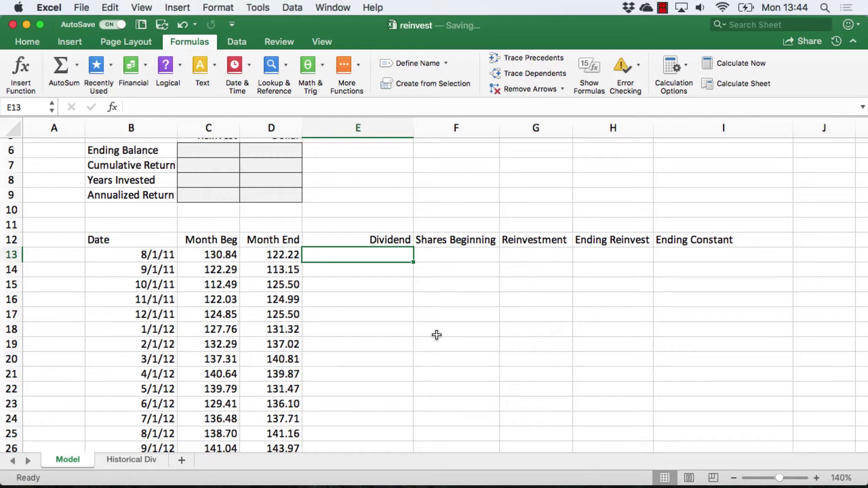
type("=vloo")
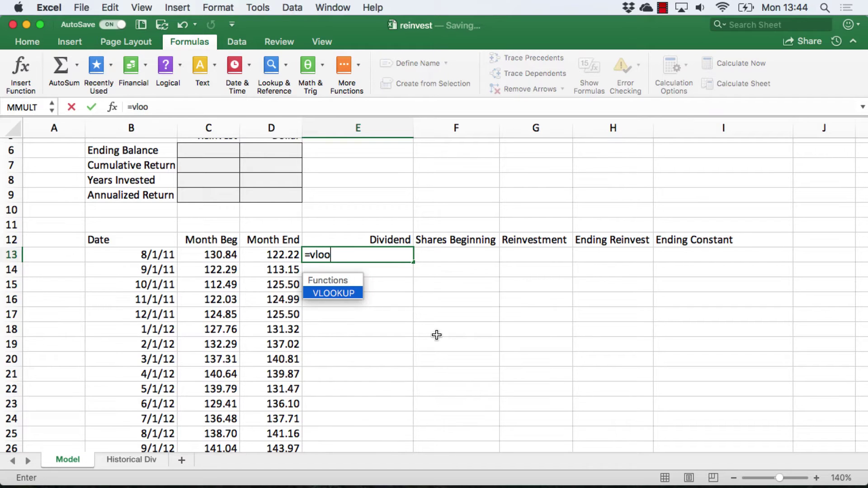
type("kup(")
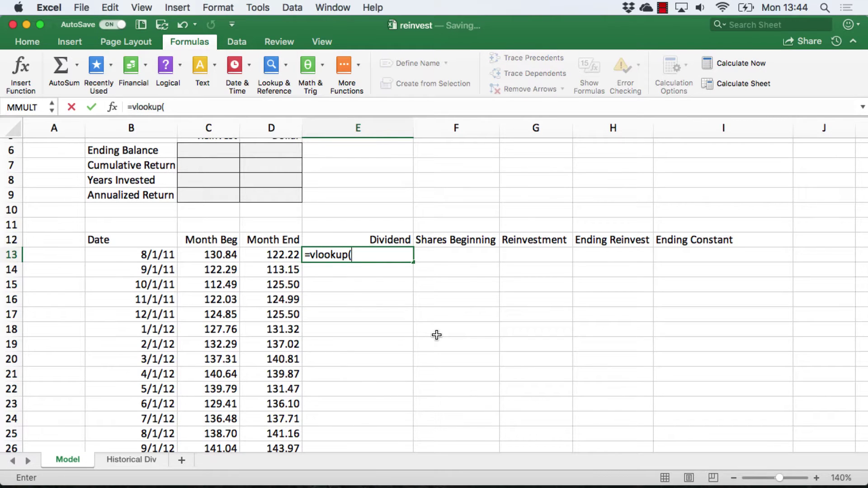
type("text")
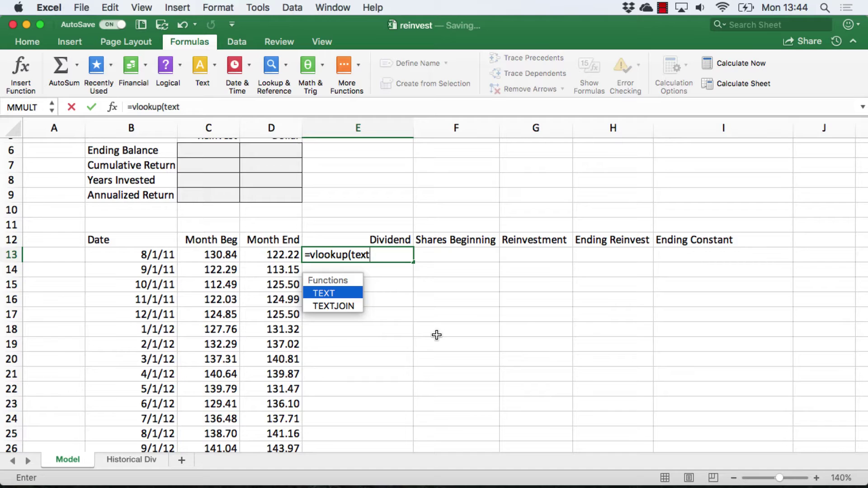
type("(")
key("Left")
key("Left")
key("Left")
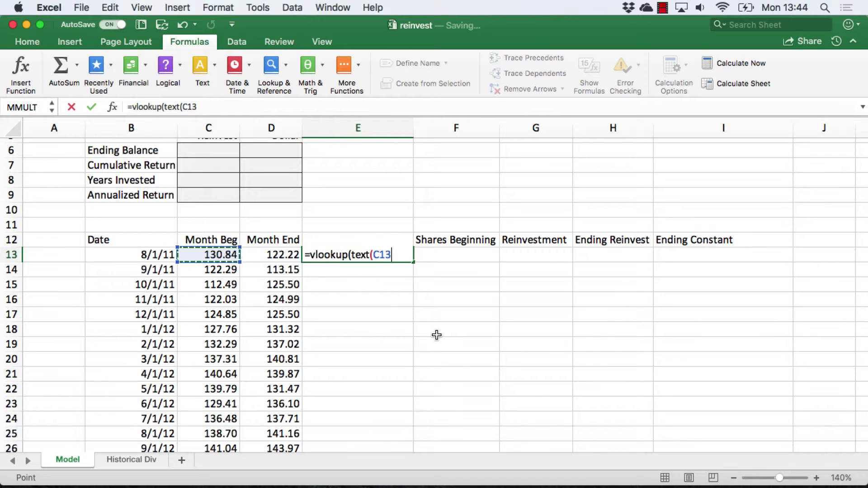
type(",")
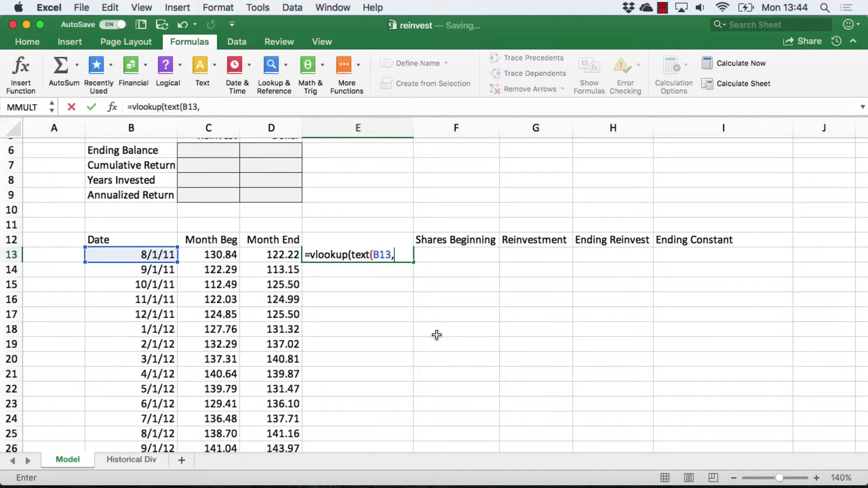
type("\"\"mmyy\"")
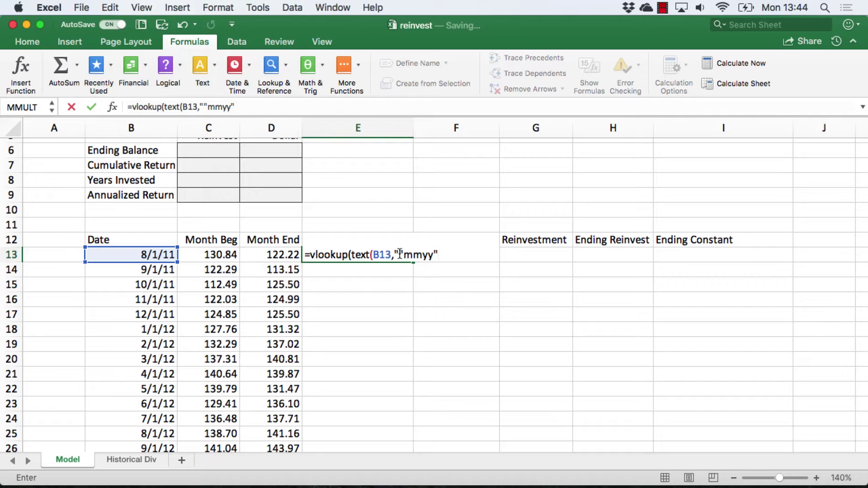
left_click(398, 254)
key("BackSpace")
left_click(435, 255)
type("),")
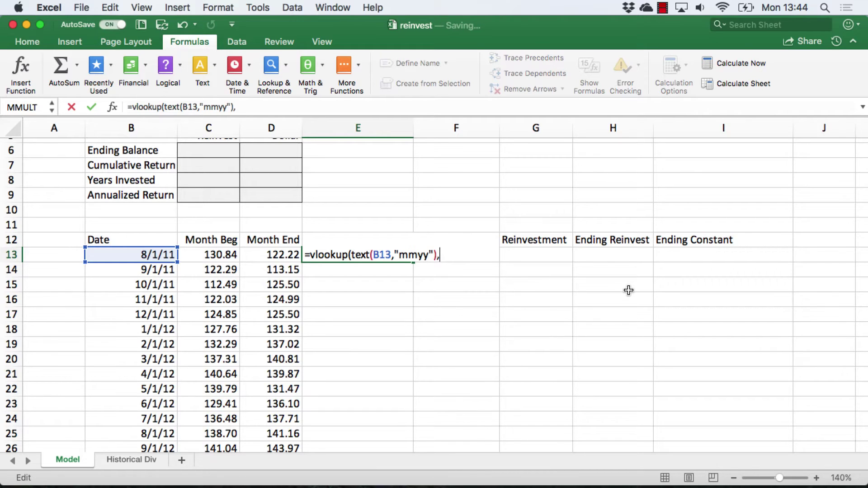
type("dividends,")
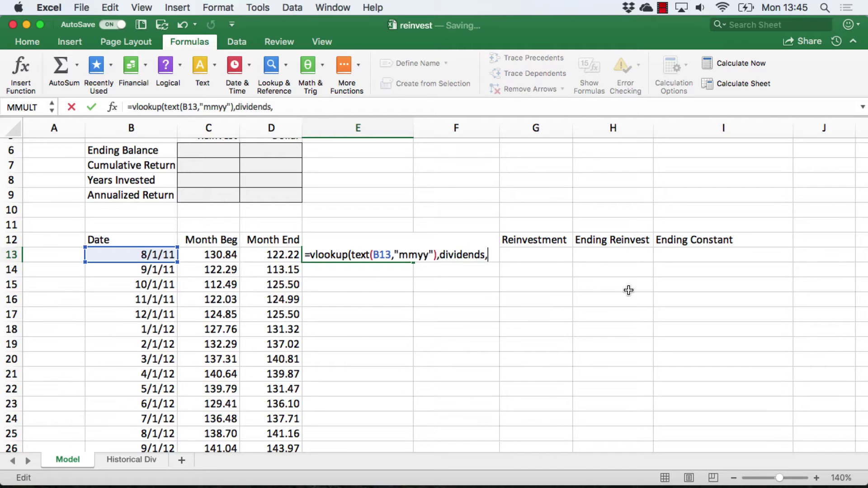
type("2,FALSE")
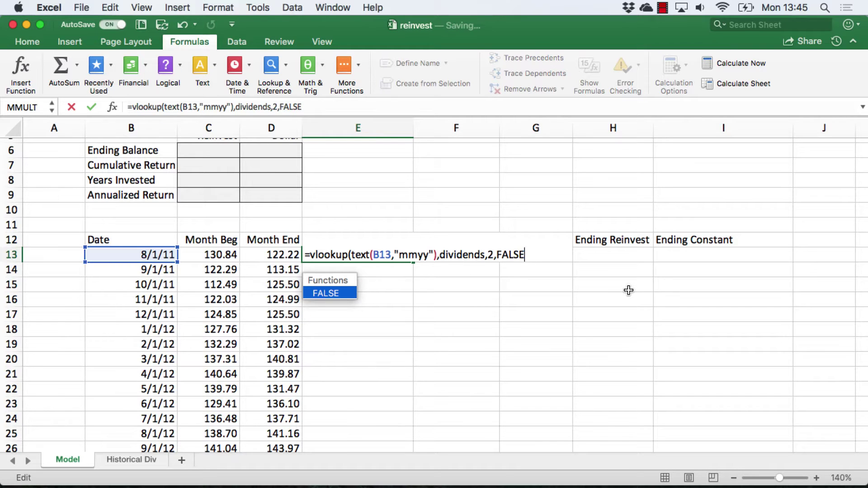
type(")")
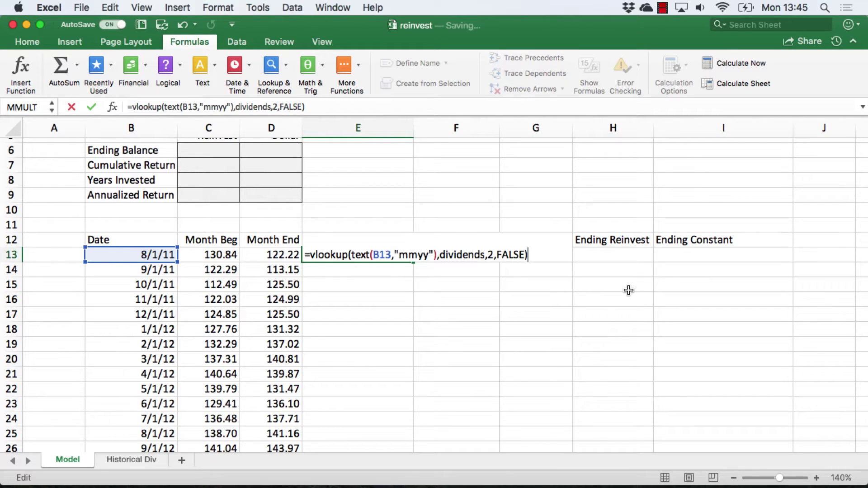
key("Return")
- Copy the E13 dividend lookup down through E18
key("Up")
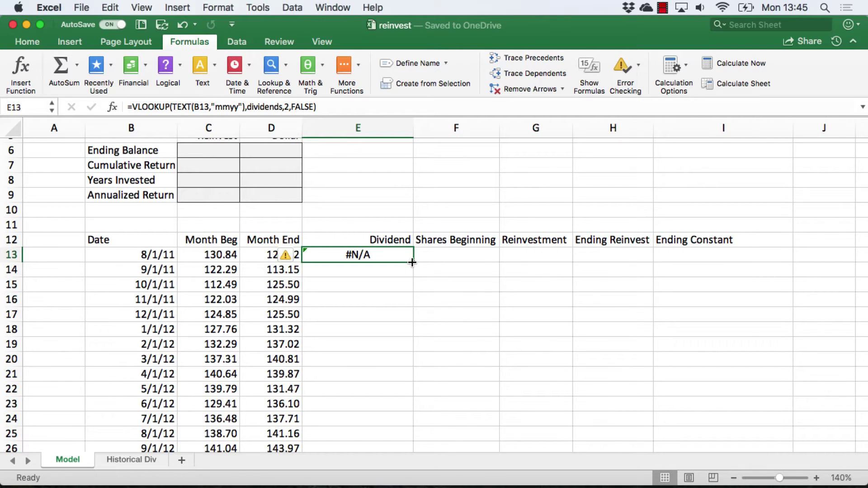
left_click_drag(413, 261, 412, 270)
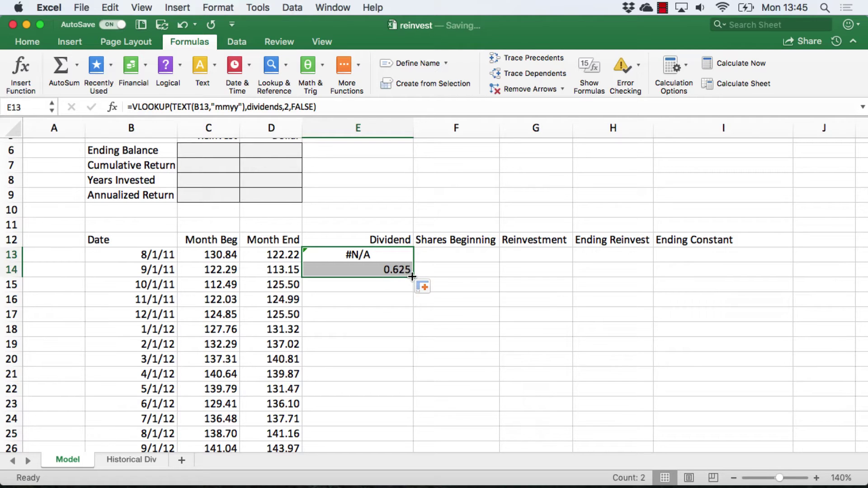
left_click_drag(412, 277, 418, 346)
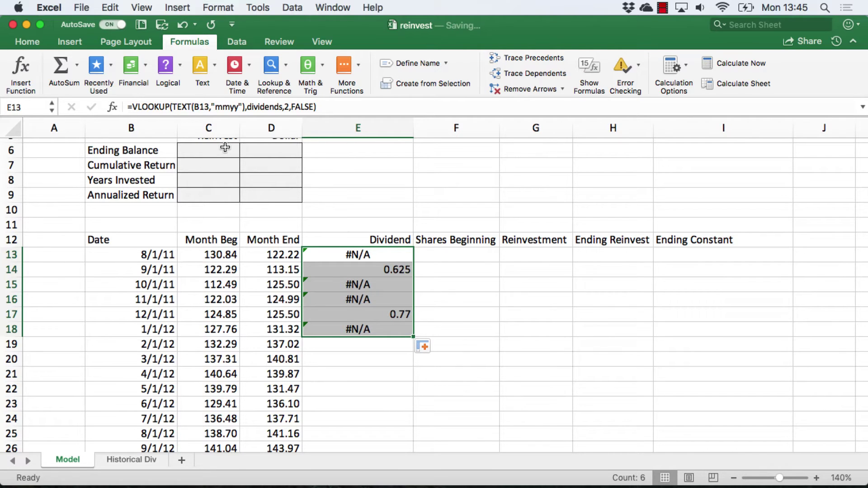
- Wrap E13's dividend lookup in IFERROR(...,"") so missing months show blank
left_click(313, 258)
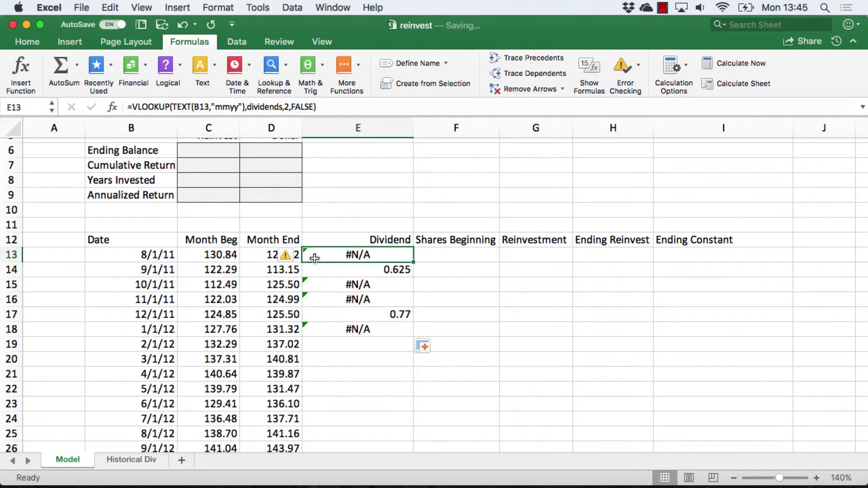
left_click(132, 105)
type("if")
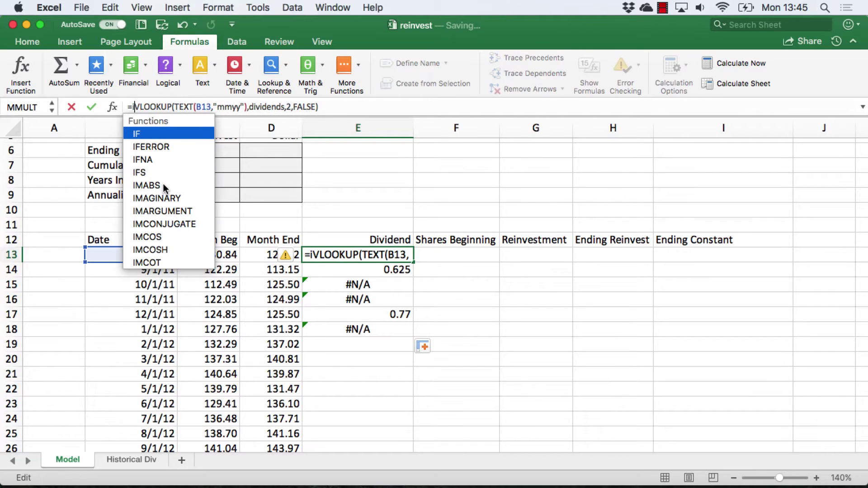
type("ferror(")
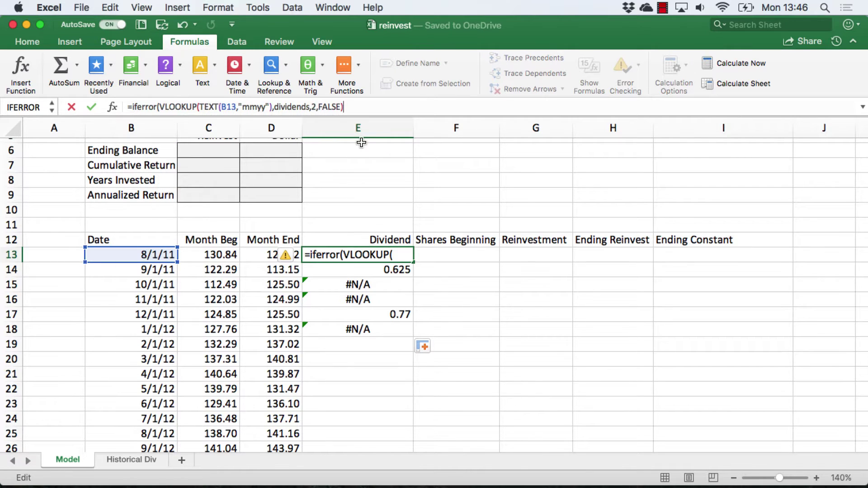
type(",")
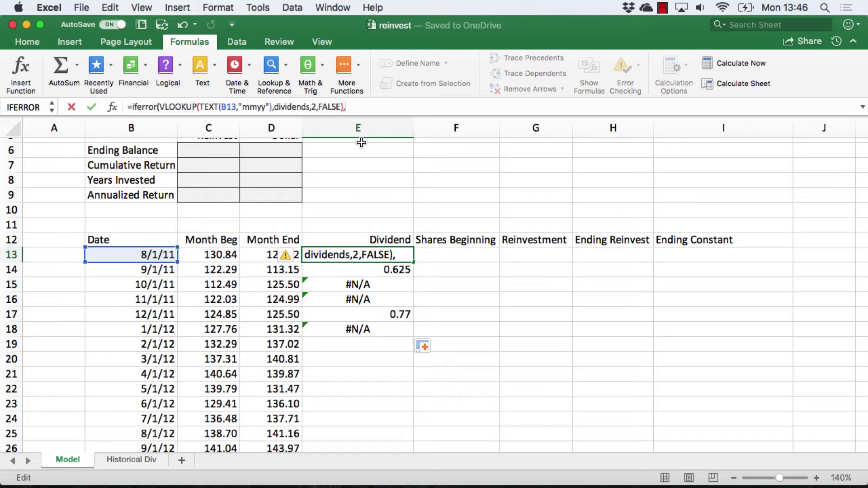
type("\"\")")
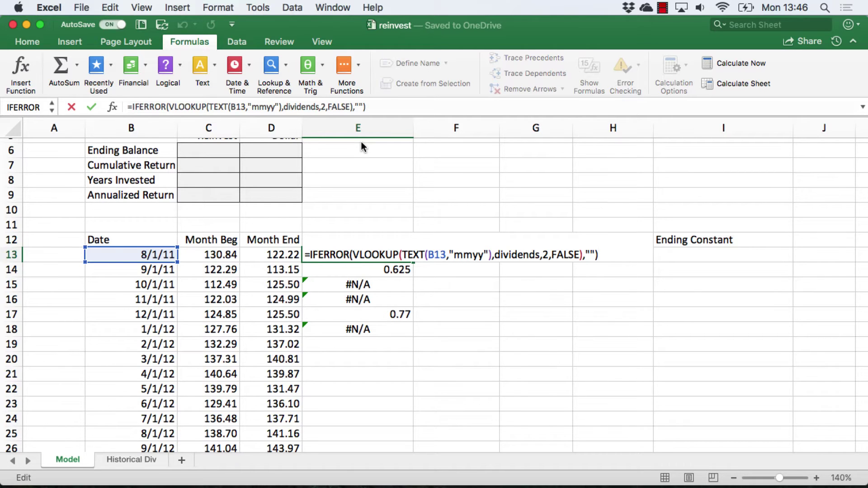
key("Return")
- Fill the error-handled dividend lookup down the entire Dividend column
key("Up")
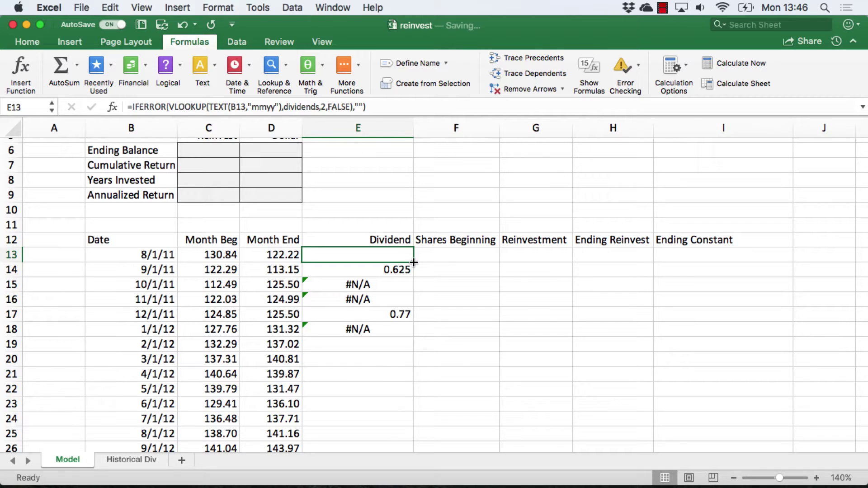
left_click_drag(413, 262, 412, 336)
double_click(412, 336)
scroll(508, 380, "down", 1)
scroll(507, 380, "up", 1)
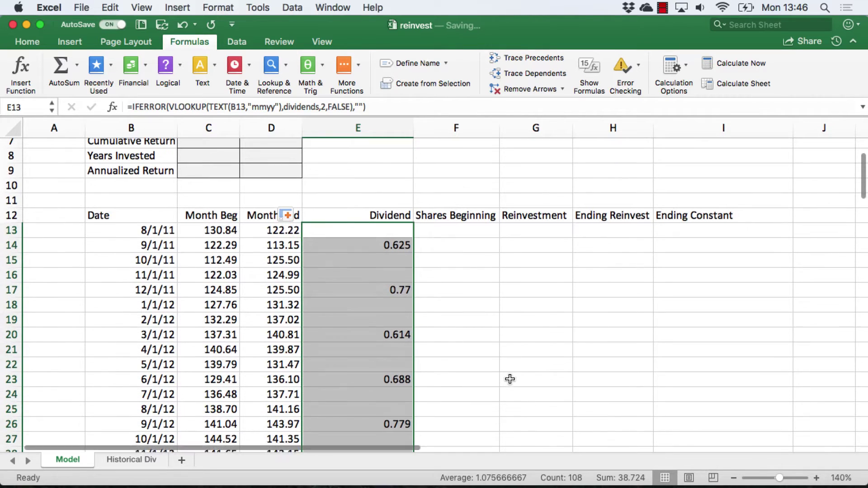
left_click(457, 235)
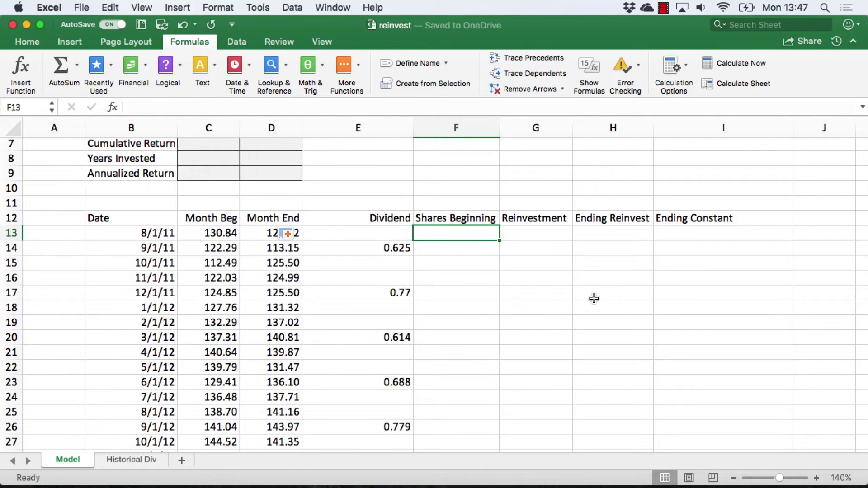
scroll(594, 298, "up", 3)
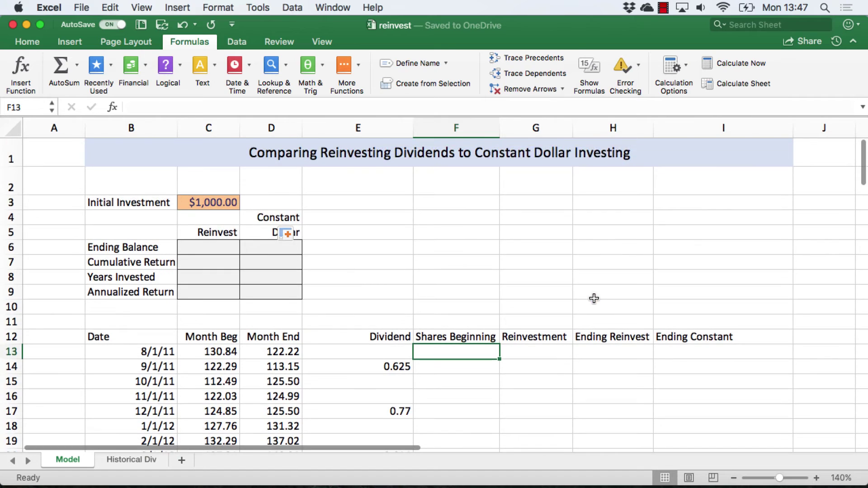
scroll(593, 298, "down", 1)
scroll(594, 298, "up", 1)
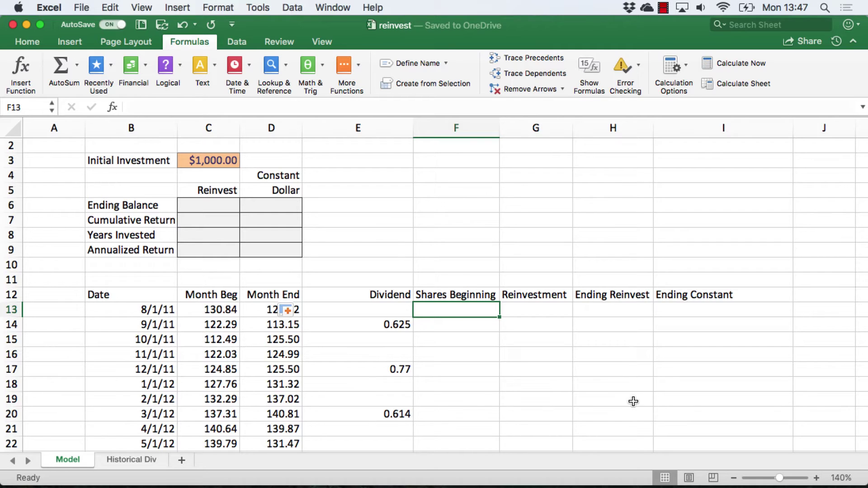
- Enter =C3/C13 in F13, giving 7.64 starting shares
type("=")
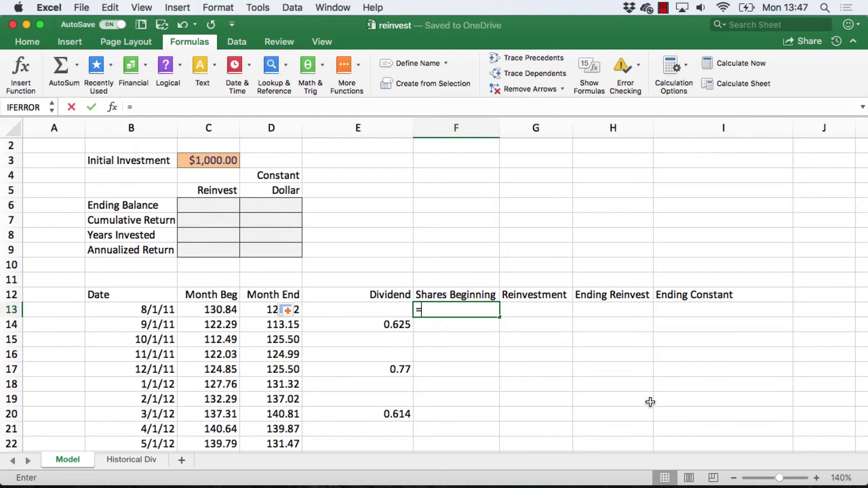
left_click(203, 159)
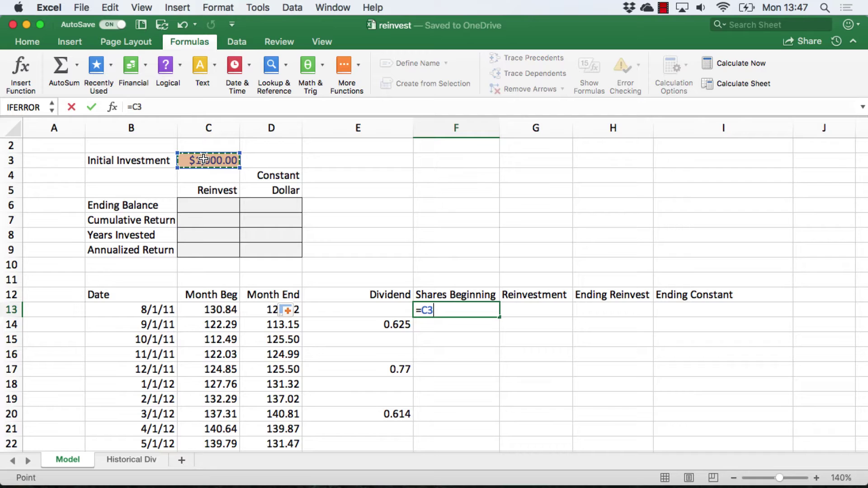
type("/")
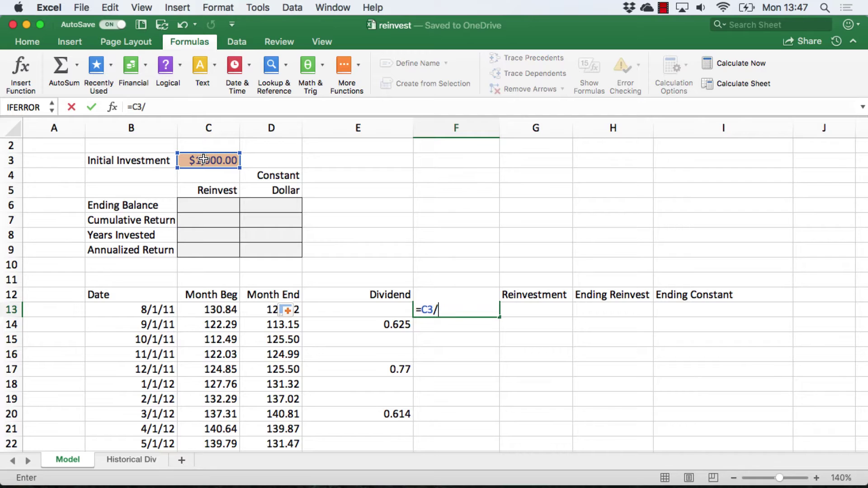
left_click(217, 309)
key("Return")
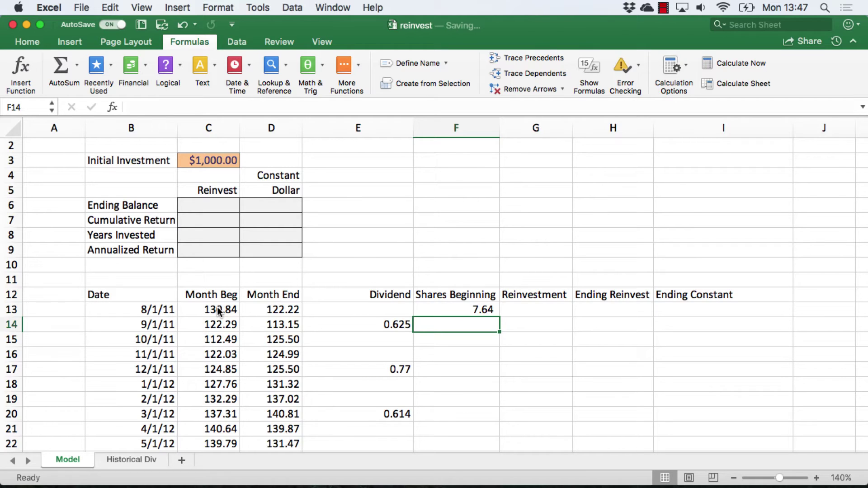
key("Up")
key("Right")
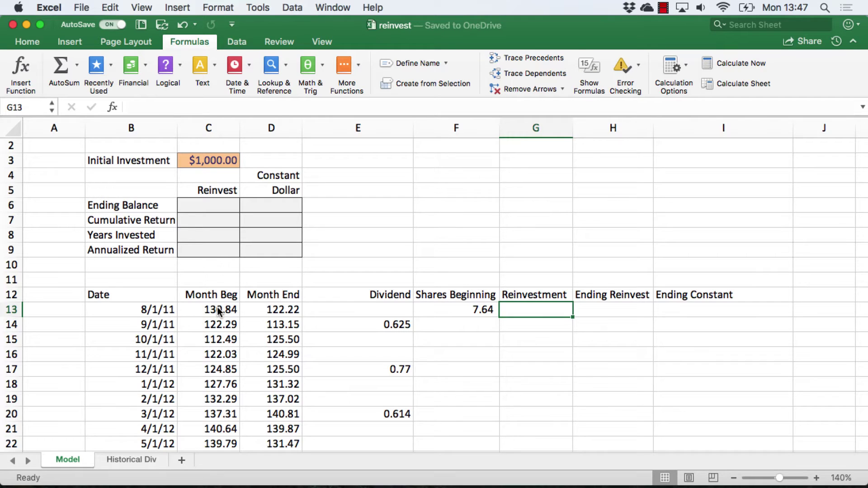
- Begin G13's formula as =IF(ISERROR(E13/D13),"",E13*F13
type("=")
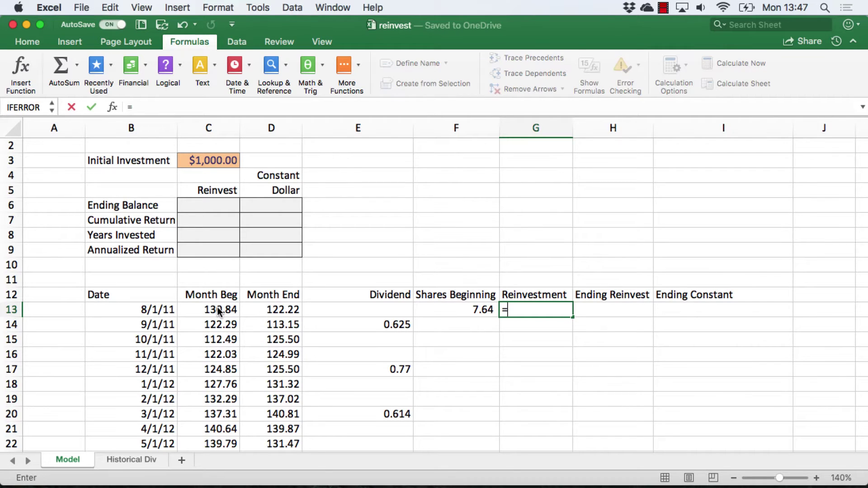
type("if(")
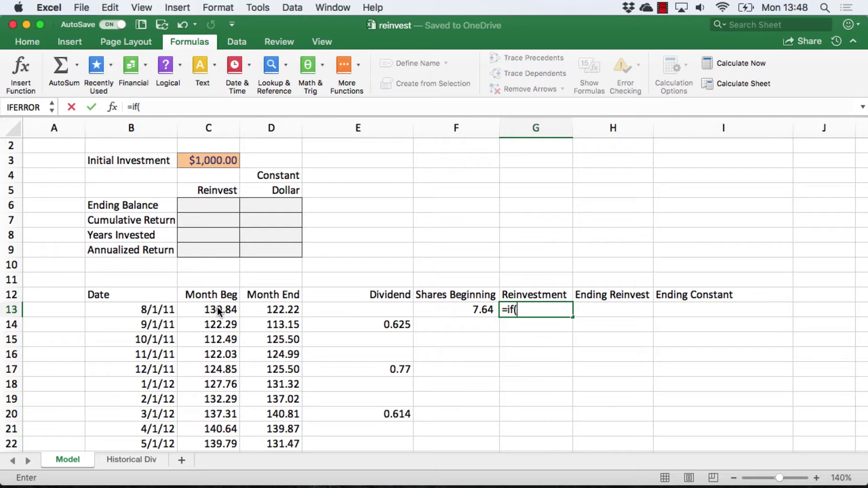
type("iserror(")
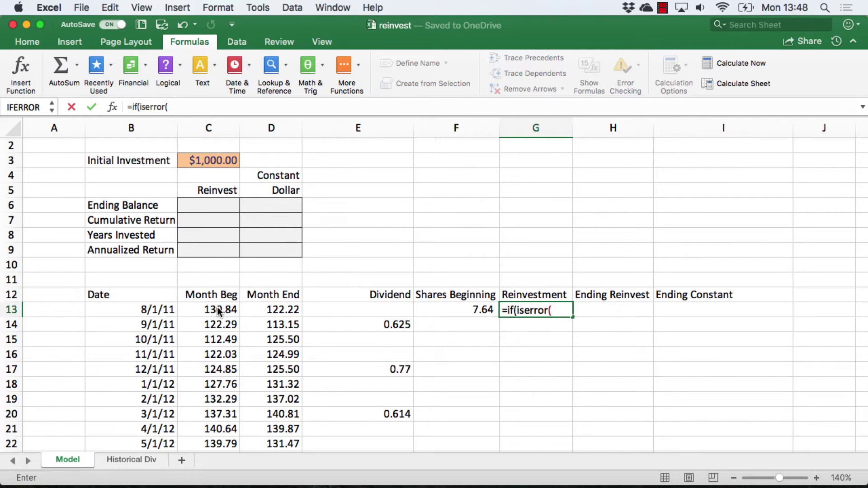
key("Left")
key("Left")
key("Left")
key("Right")
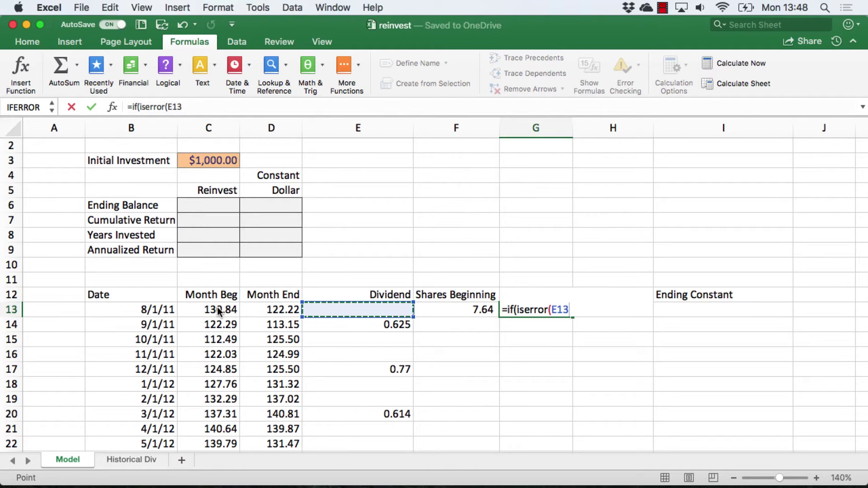
type("/")
key("Left")
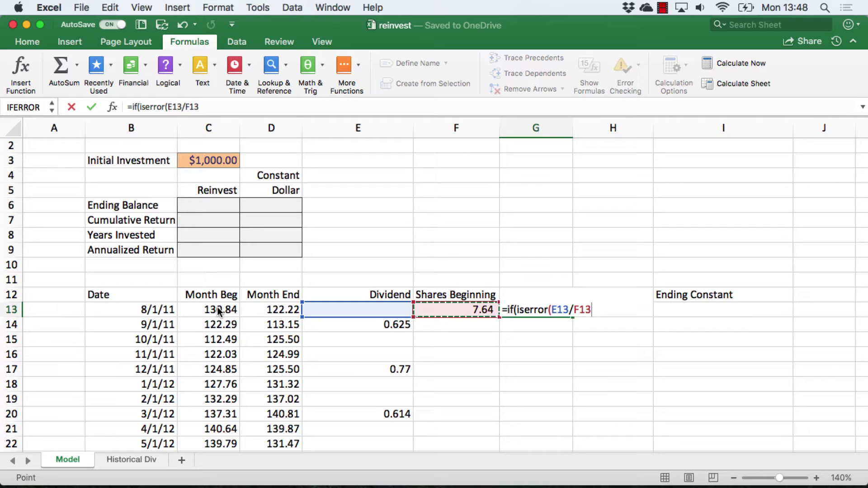
key("Left")
key("Left")
type("),")
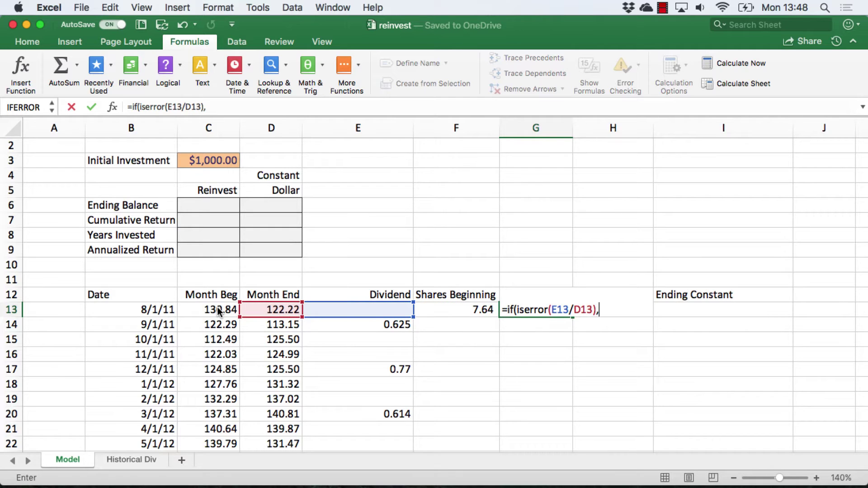
type("\"\",")
left_click(341, 310)
type("*")
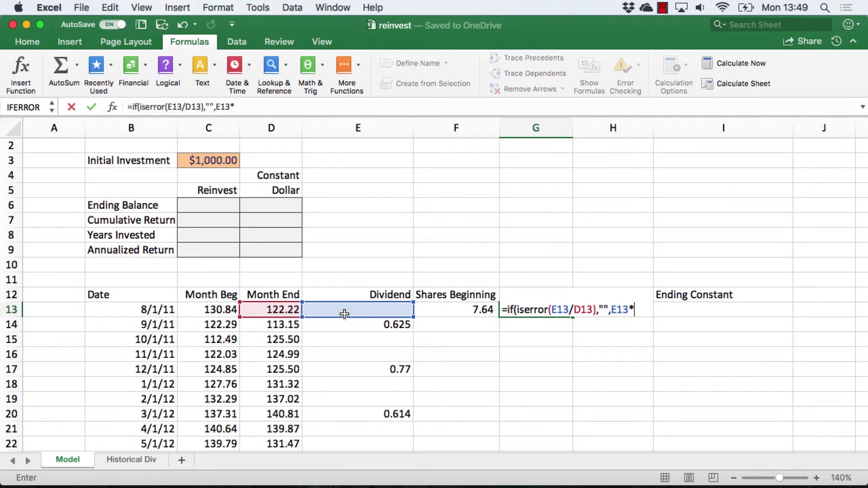
left_click(445, 311)
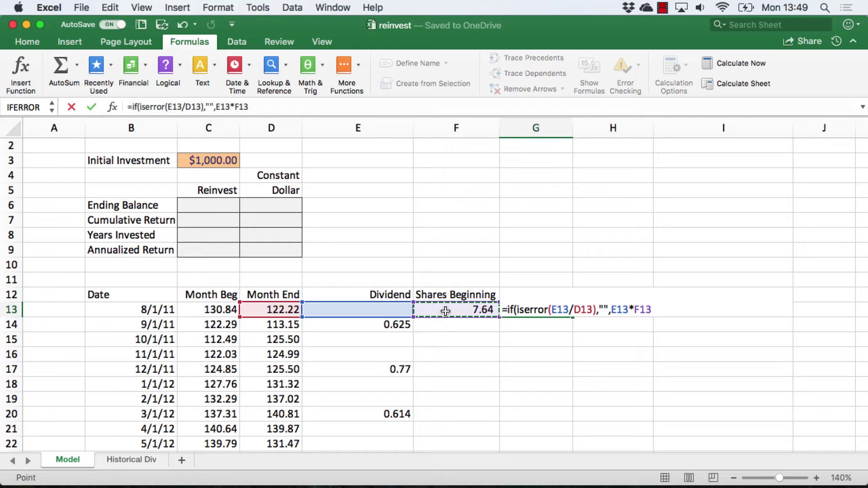
- Finish G13 as =IF(ISERROR(E13/D13),"",E13*F13/D13), leaving the first month blank
type("/")
left_click(285, 310)
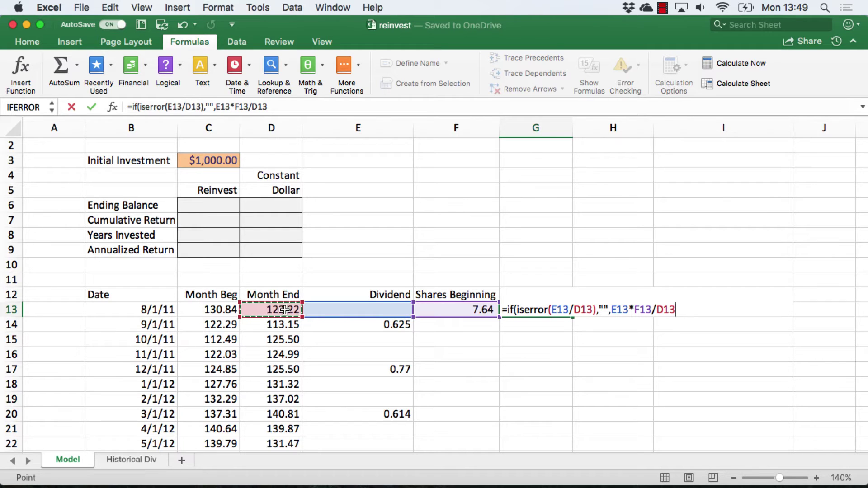
type(")")
key("Return")
left_click(563, 313)
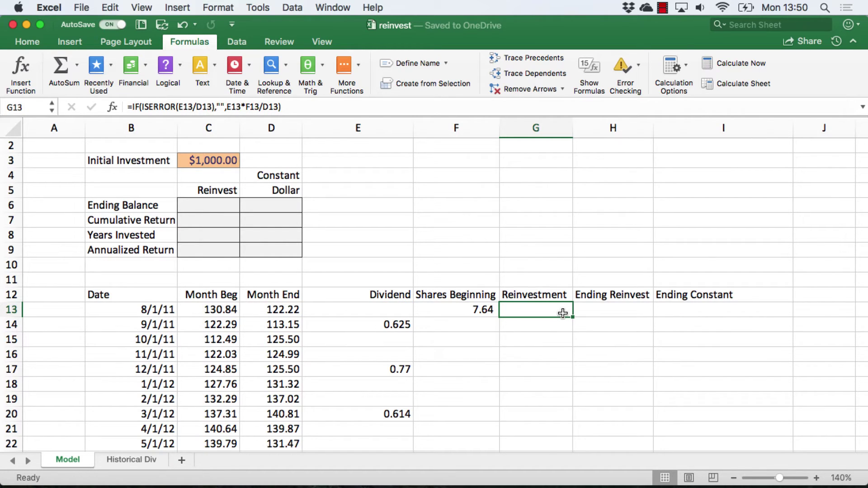
- Enter =SUM(F13:G13)*D13 in Ending Reinvest H13, giving 934.12
key("Right")
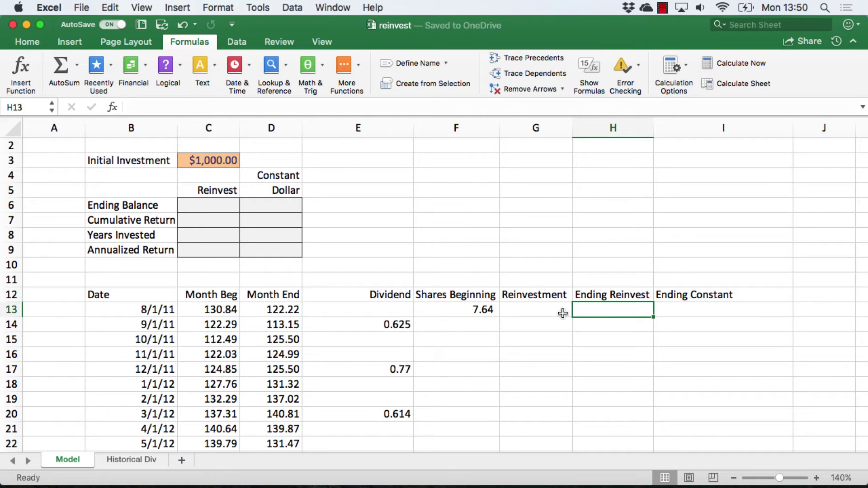
type("=sum(")
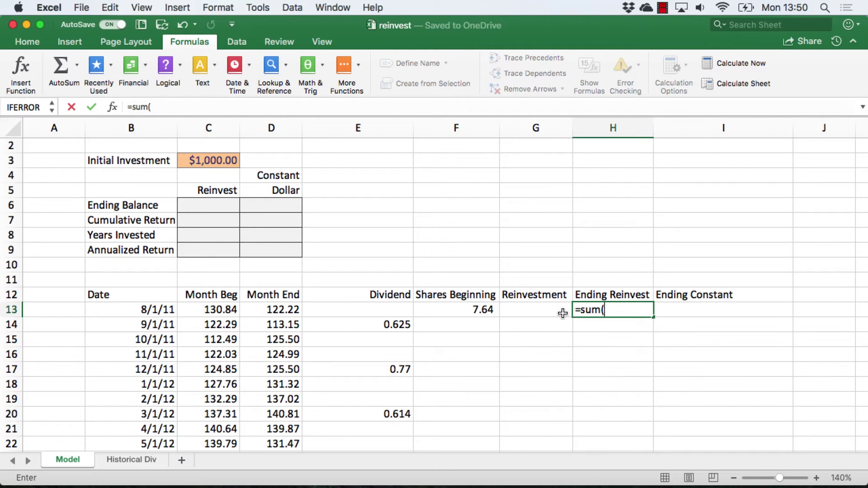
key("Left")
key("shift+Left")
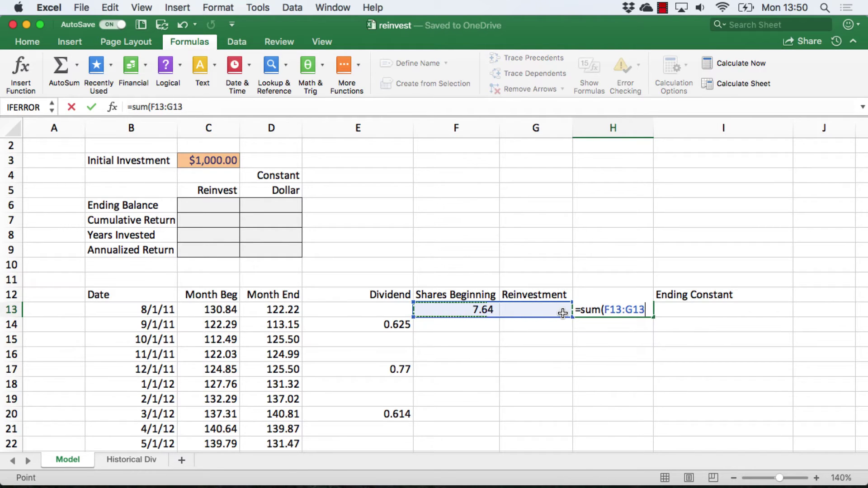
type(")*")
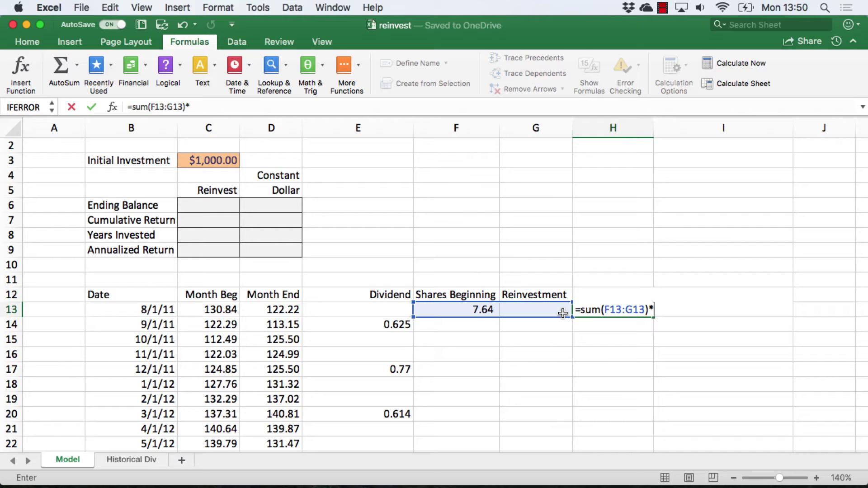
left_click(271, 309)
key("Tab")
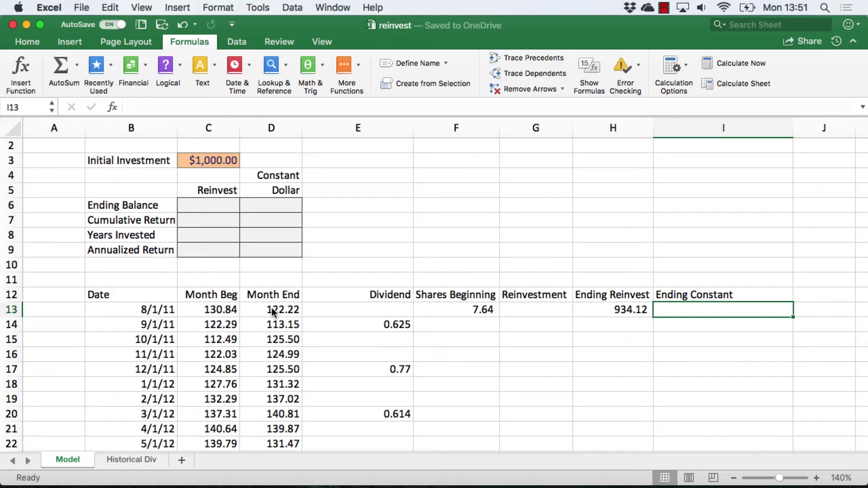
- Enter =$F$13*D13 in Ending Constant I13, giving 934.12
type("=")
key("Left")
key("Left")
key("Left")
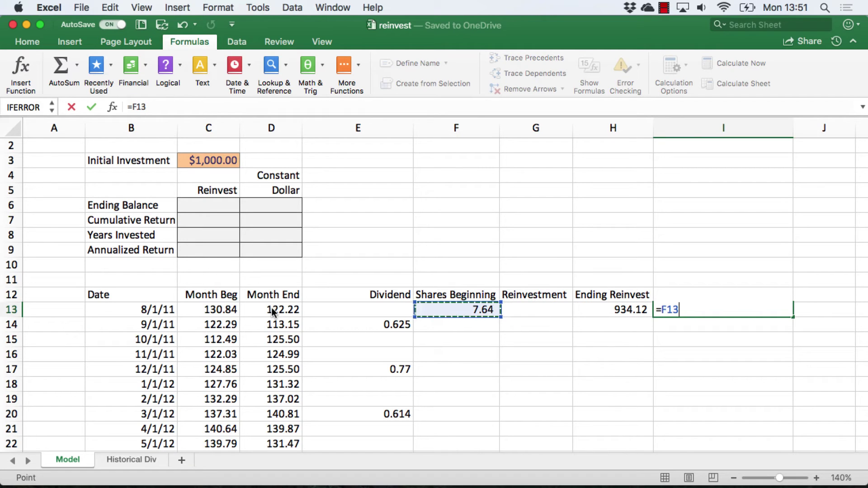
key("F4")
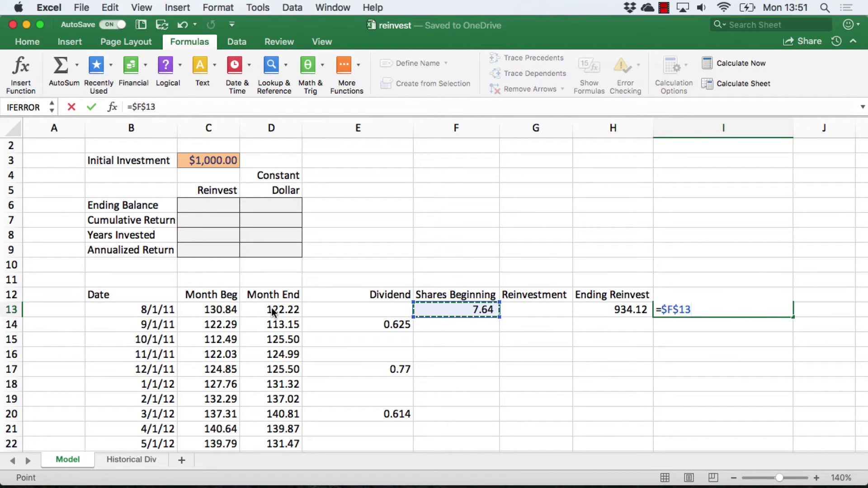
type("*")
key("Left")
key("Left")
key("Left")
key("Left")
key("Left")
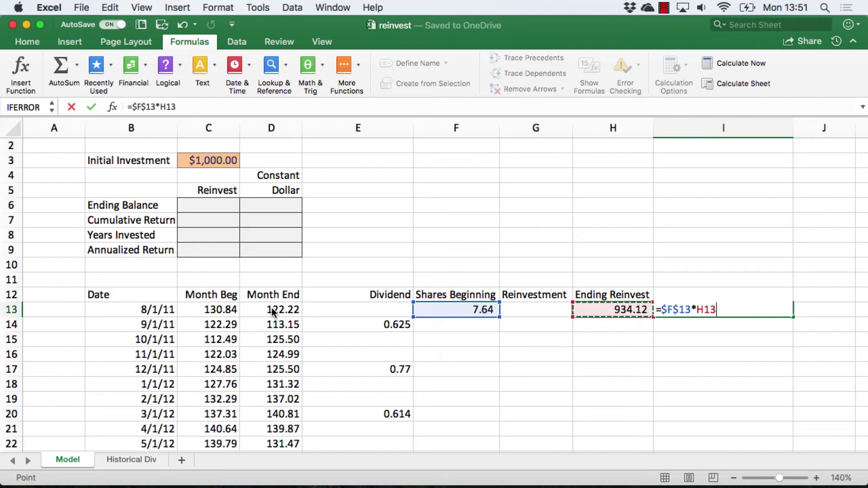
key("Return")
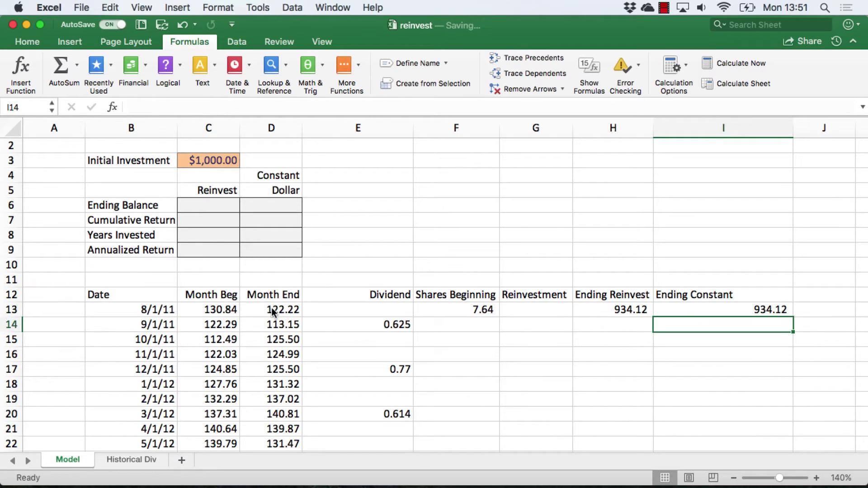
key("Up")
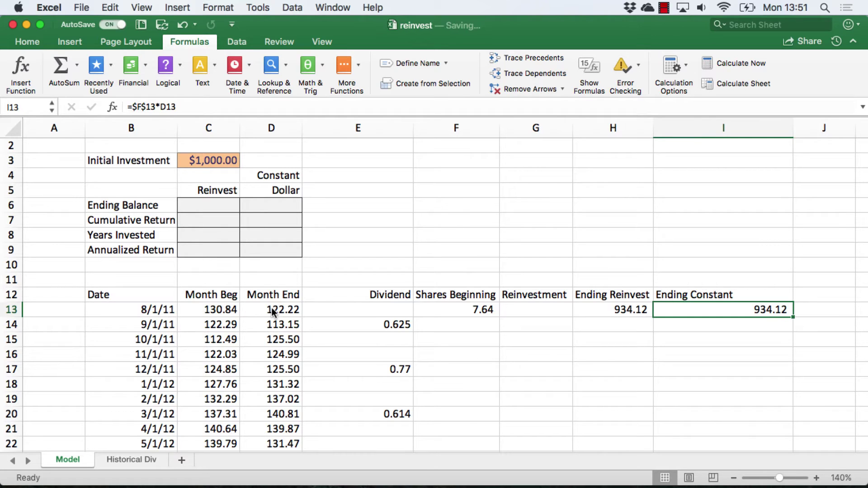
- Enter =SUM(F13:G13) in F14 to carry 7.64 shares into the second month
key("Left")
key("Left")
key("Left")
key("Down")
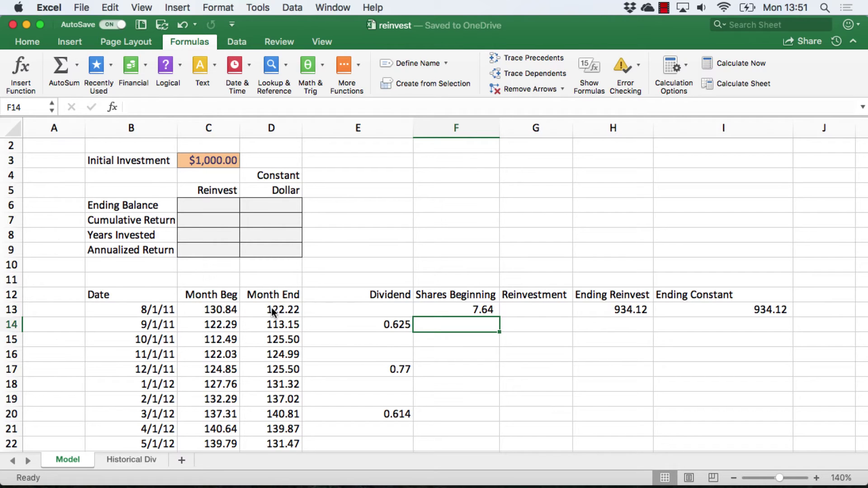
type("=sum")
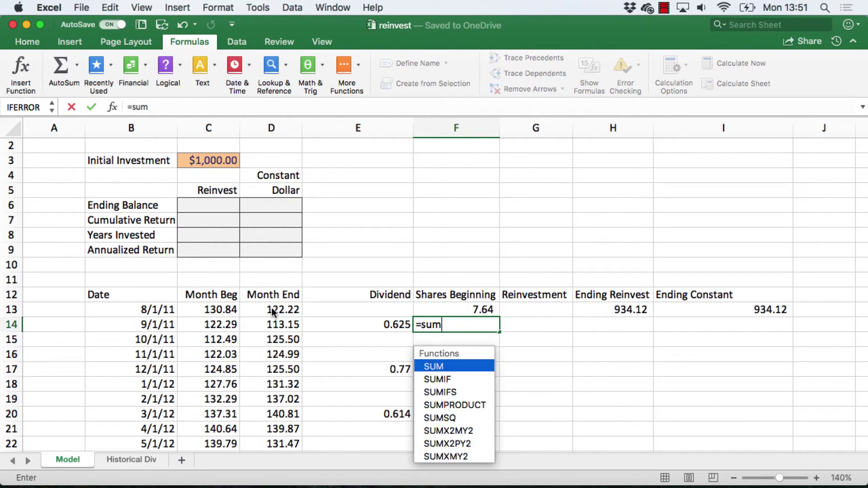
type("(")
key("Up")
key("shift+Right")
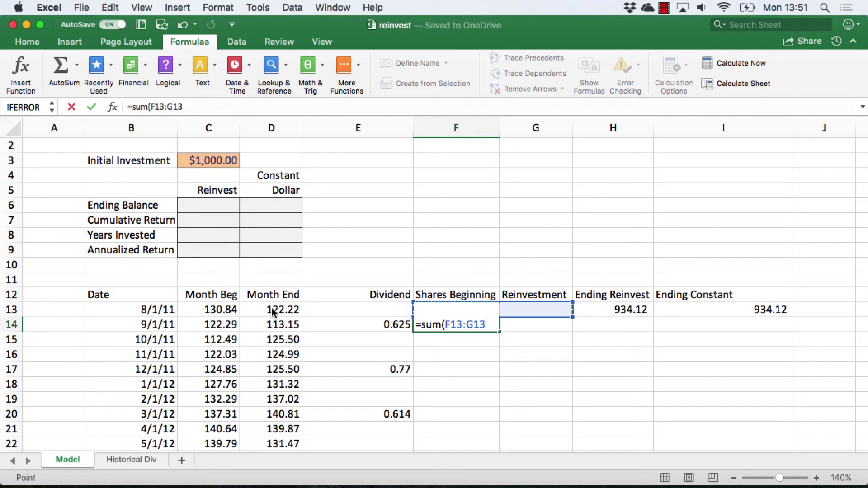
type(")")
key("Return")
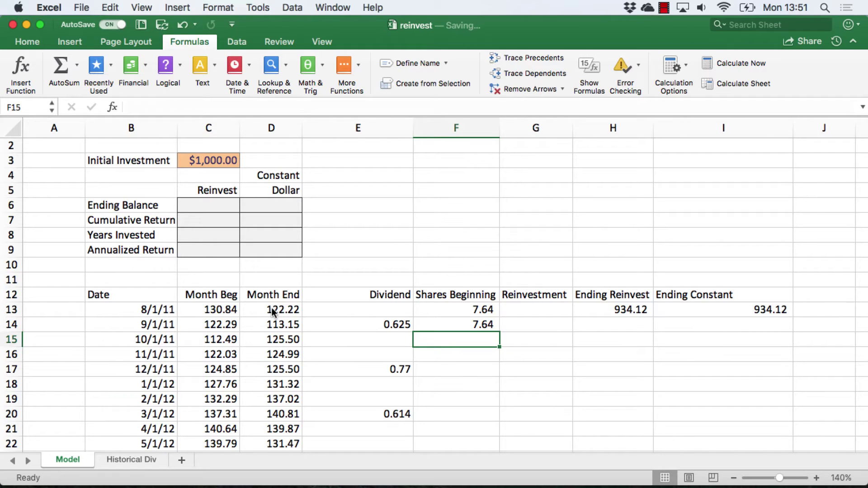
key("Up")
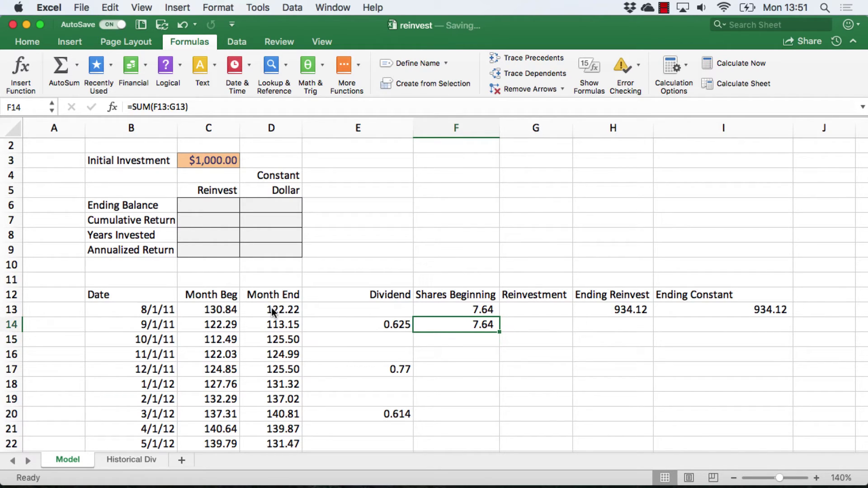
key("Right")
key("Up")
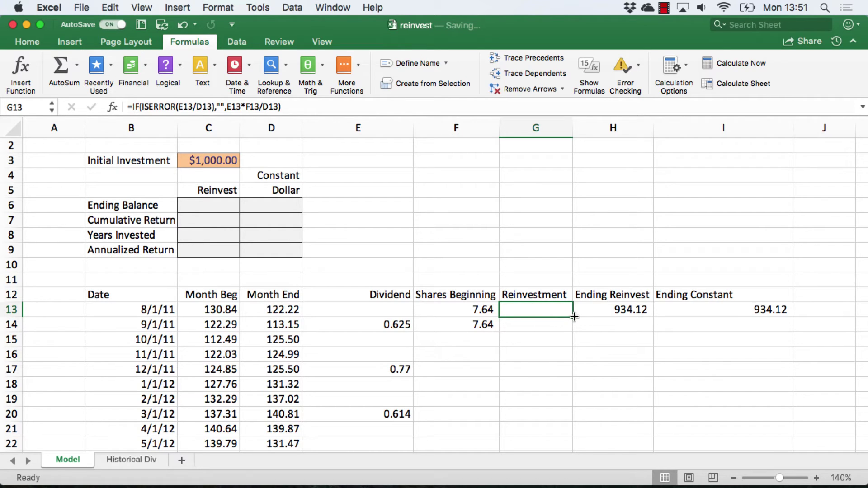
- Copy G13, H13 and I13 down to row 14, giving 0.042216763, 869.57 and 864.80
left_click_drag(572, 317, 573, 328)
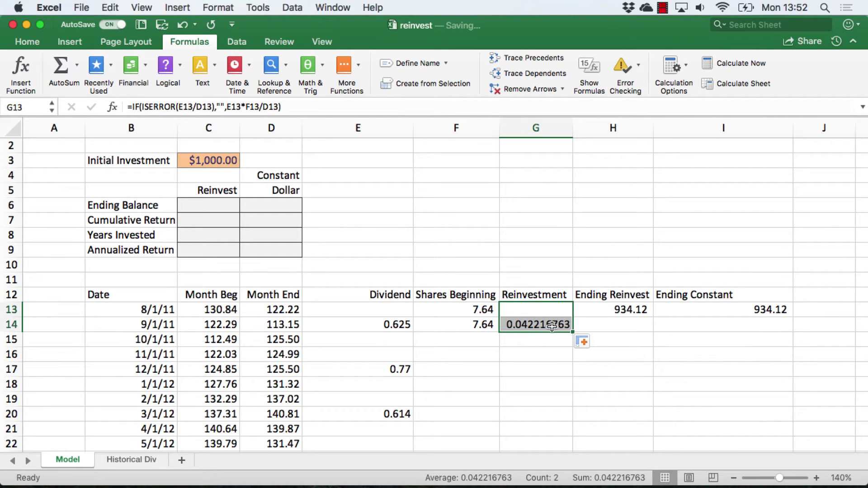
left_click(610, 306)
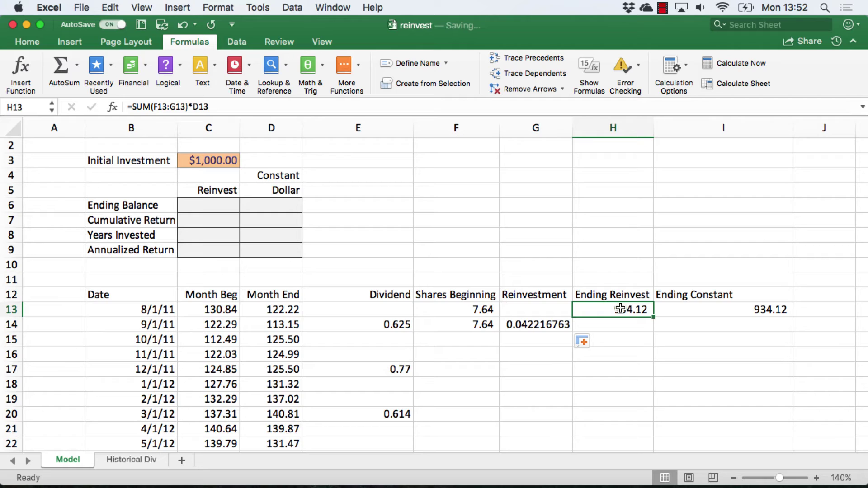
left_click_drag(653, 317, 656, 334)
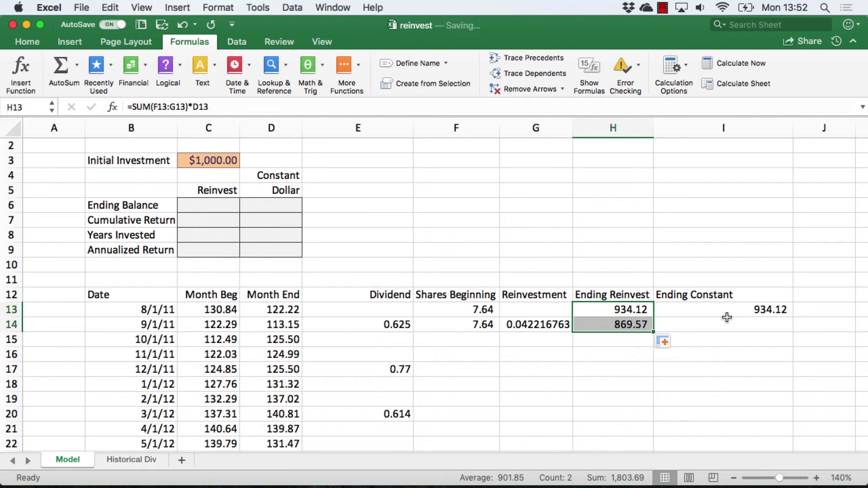
left_click(753, 310)
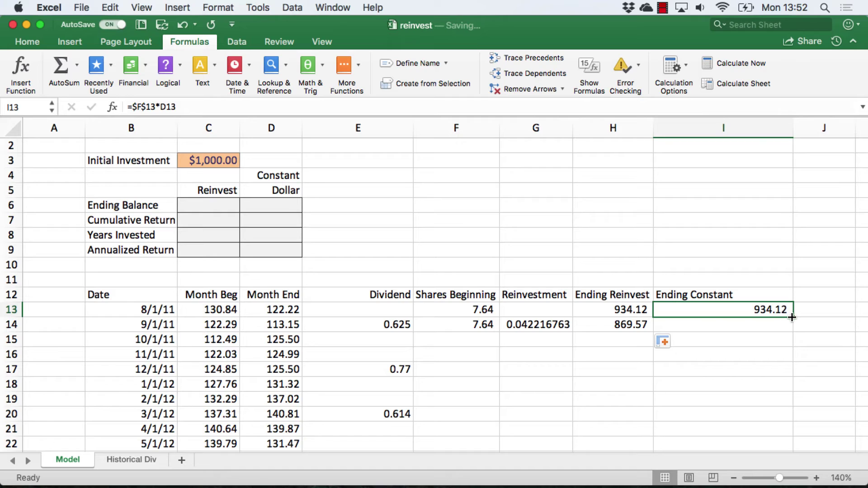
left_click_drag(793, 317, 793, 333)
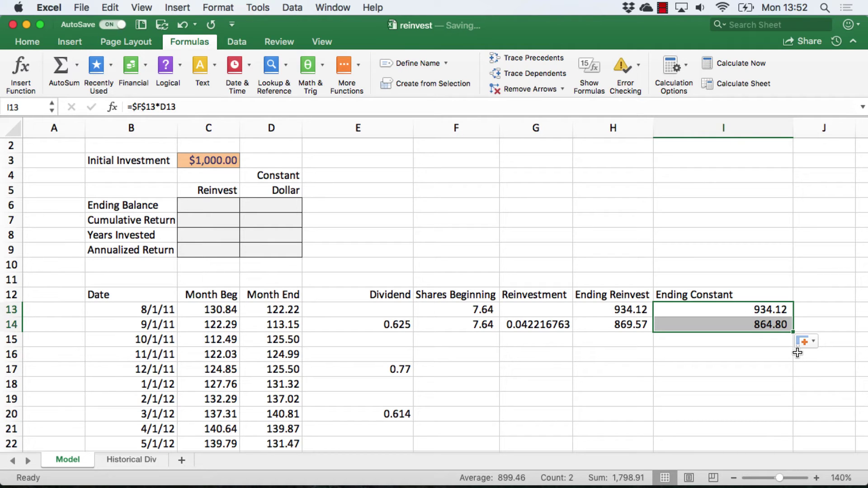
- Fill the F14:I14 formulas down to row 120 (7/1/20) and check the final Reinvest value in H120
key("Left")
key("Left")
key("Left")
key("Down")
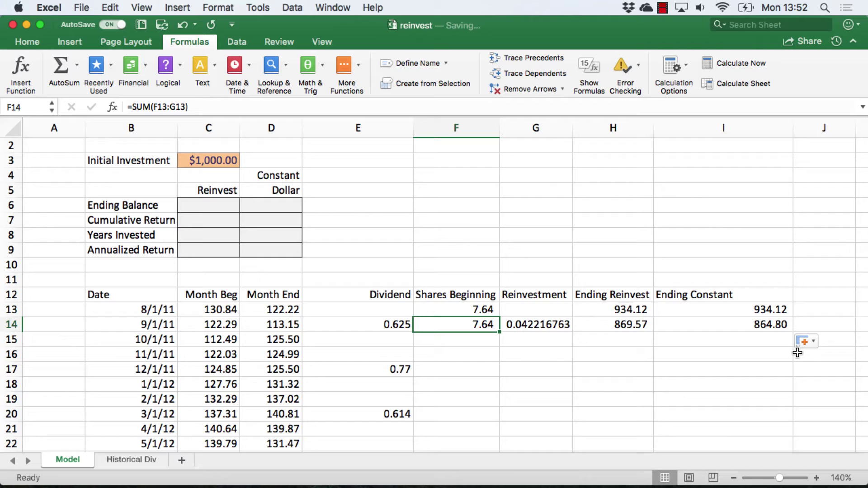
key("shift+Right")
key("shift+Right")
key("shift+Right")
key("shift+Right")
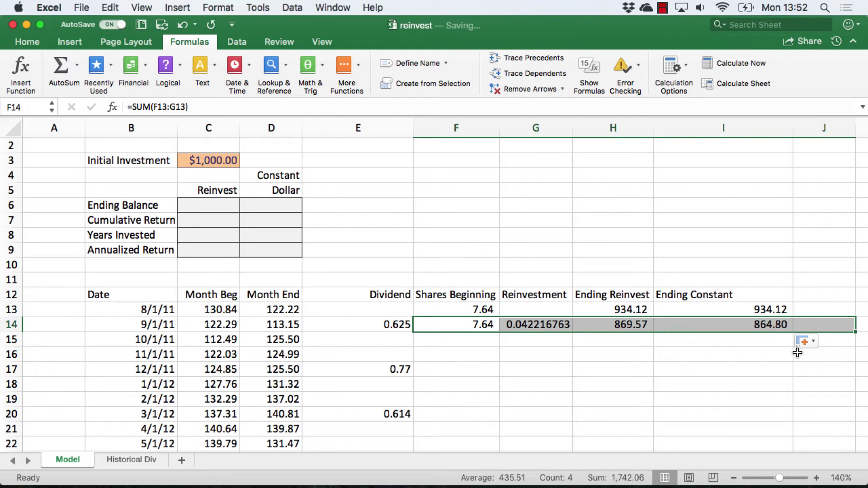
key("shift+Left")
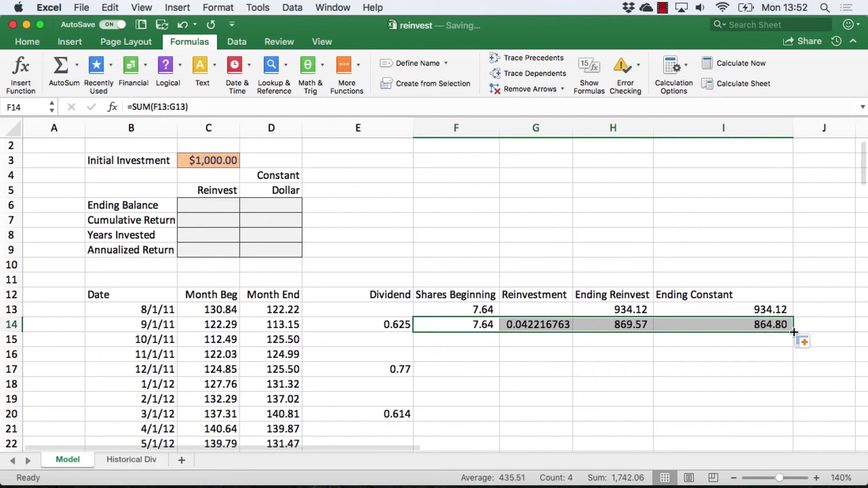
left_click_drag(793, 332, 794, 421)
left_click(597, 415)
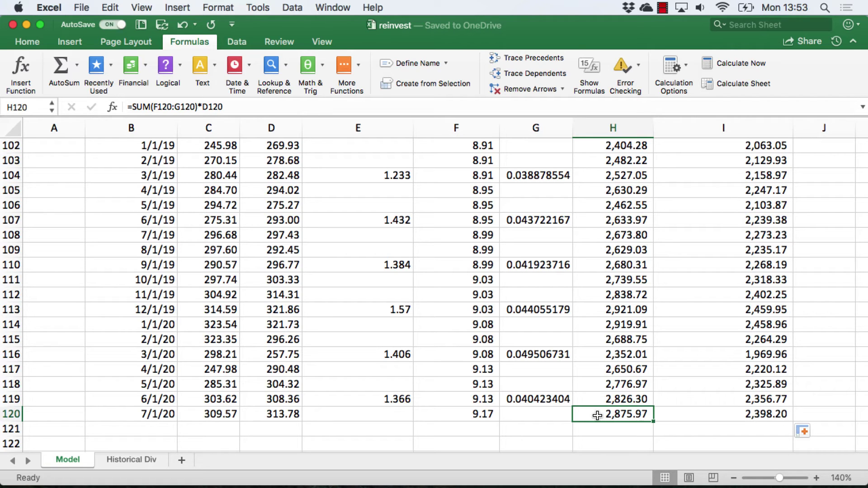
- Link Ending Balance C6 to =H120 (2,875.97) and D6 to =I120 (2,398.20)
scroll(597, 416, "up", 20)
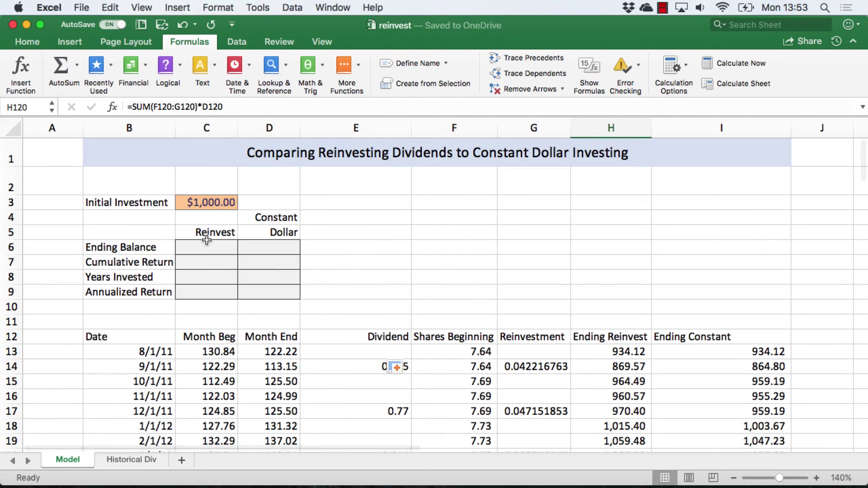
left_click(207, 244)
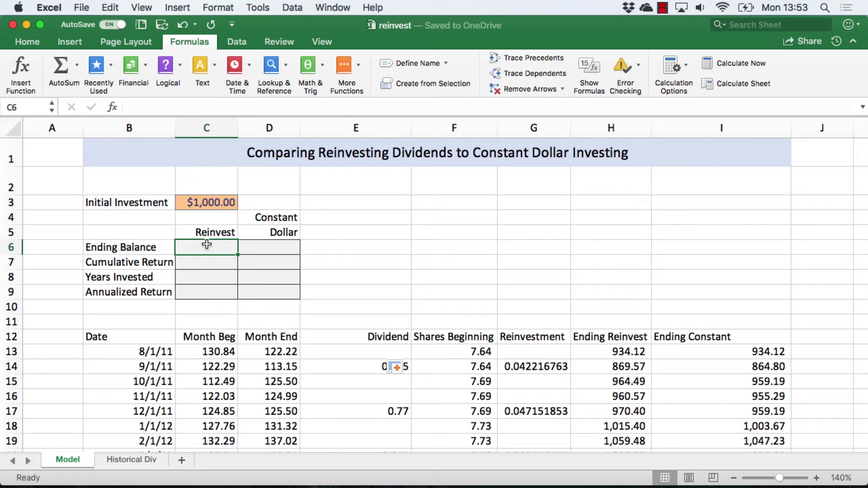
type("=h120")
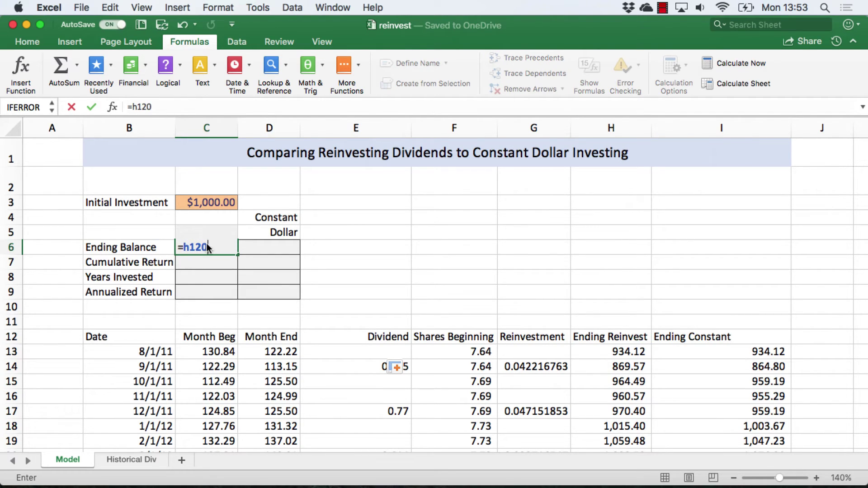
key("ctrl+Return")
left_click(264, 247)
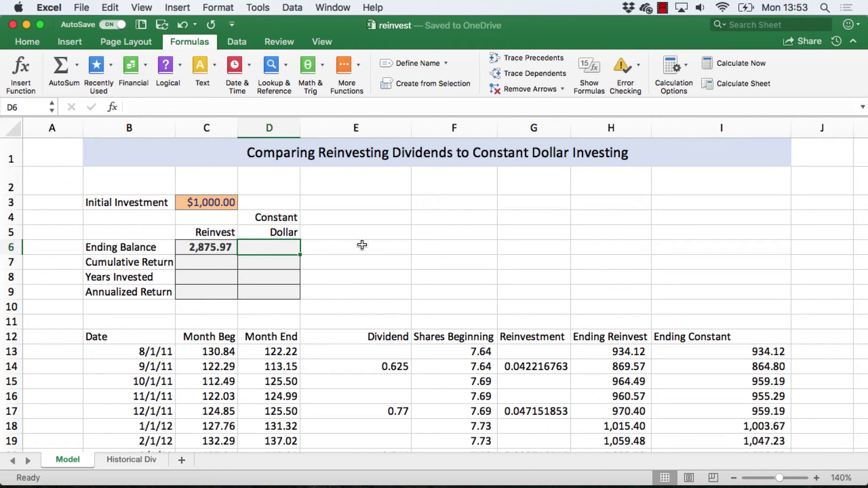
type("=")
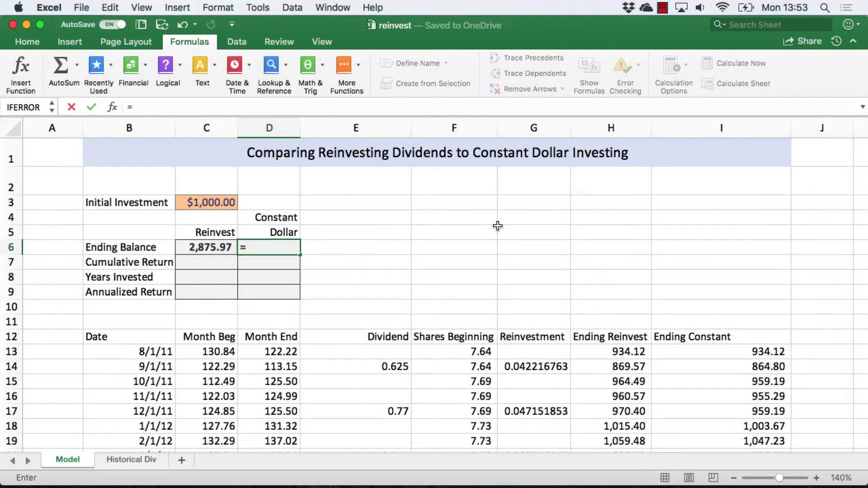
type("i120")
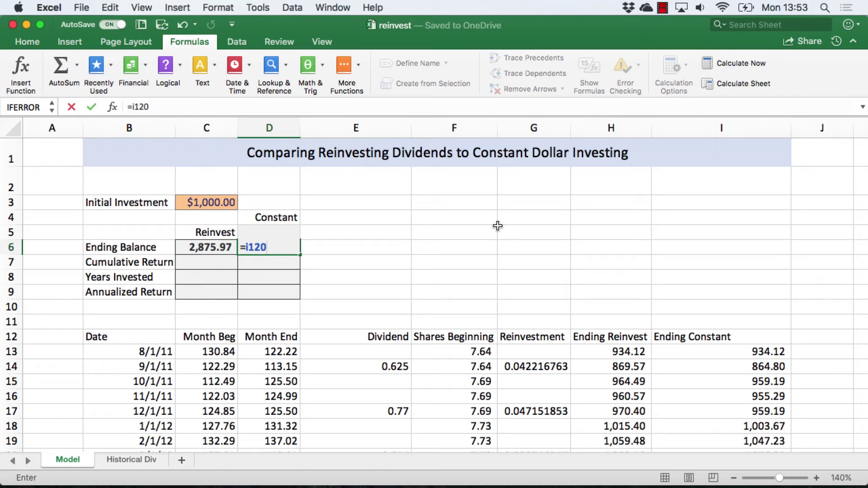
key("Return")
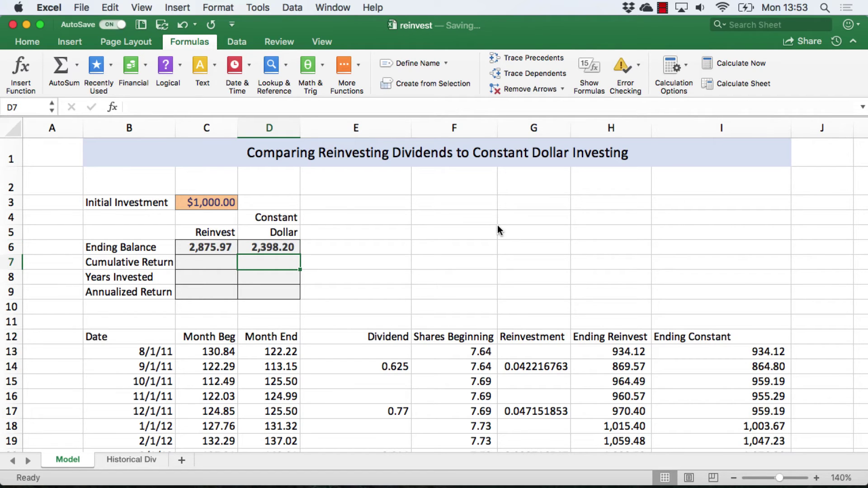
key("Up")
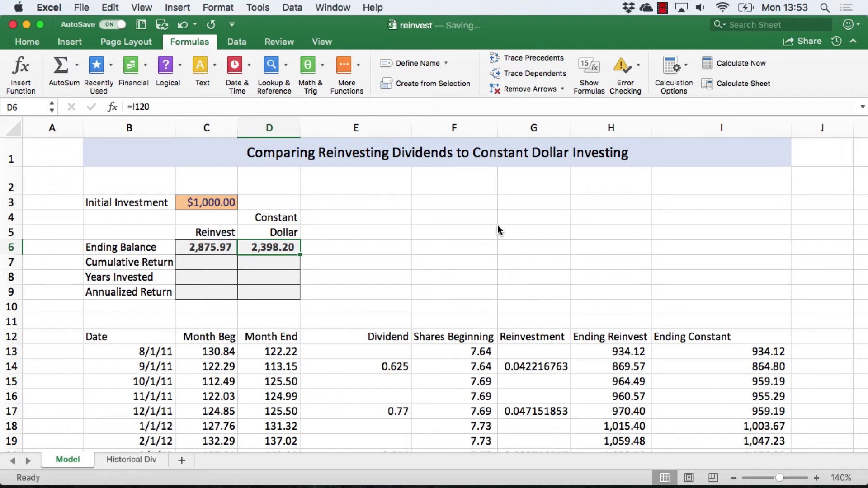
key("Down")
- Enter =C6/C3-1 in C7 so the Reinvest cumulative return reads 187.60%
key("Left")
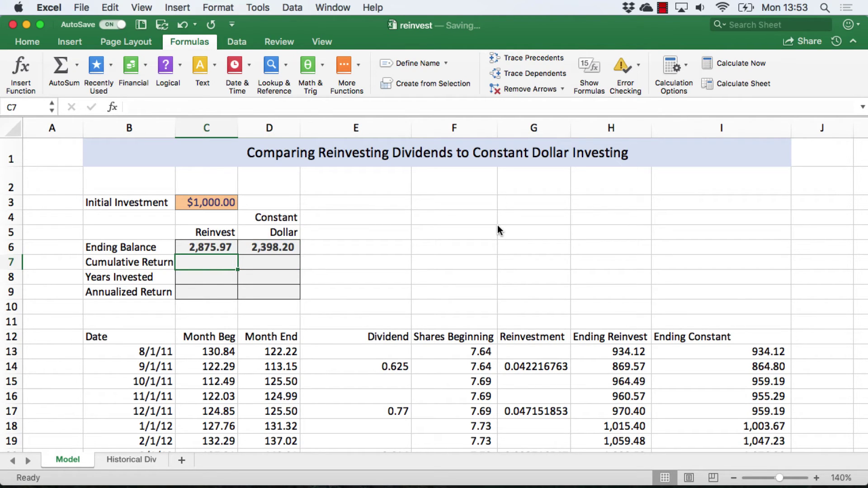
type("=")
key("Up")
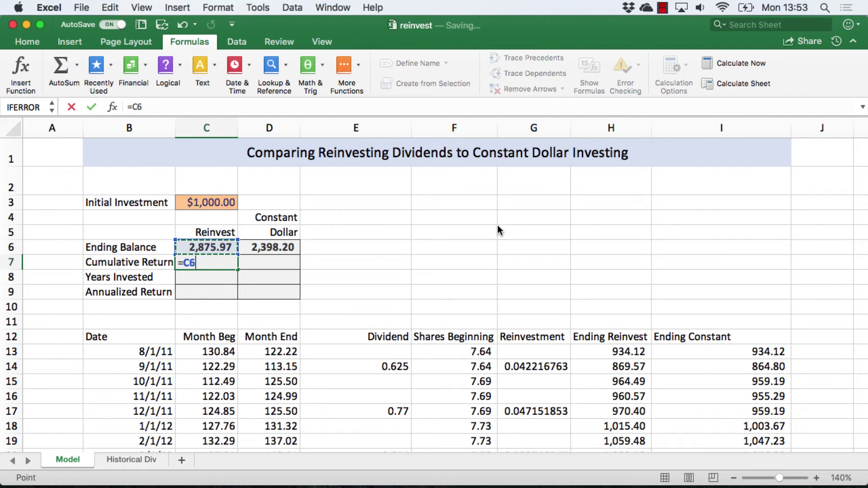
type("/")
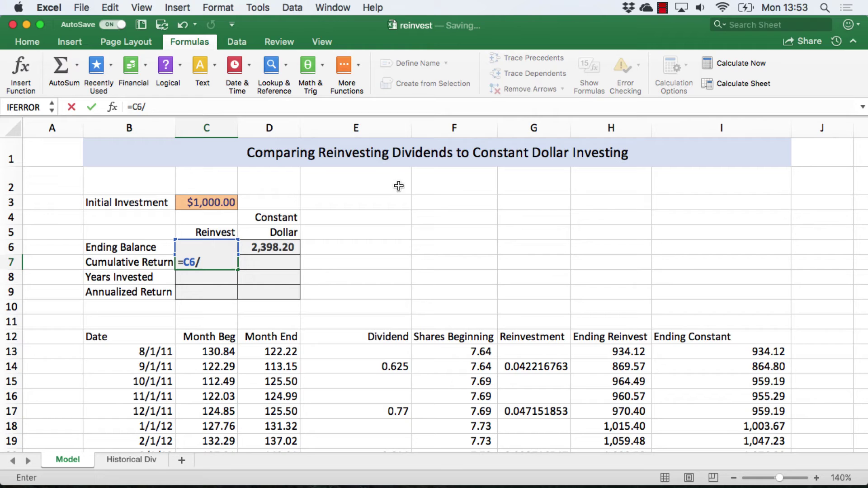
left_click(220, 206)
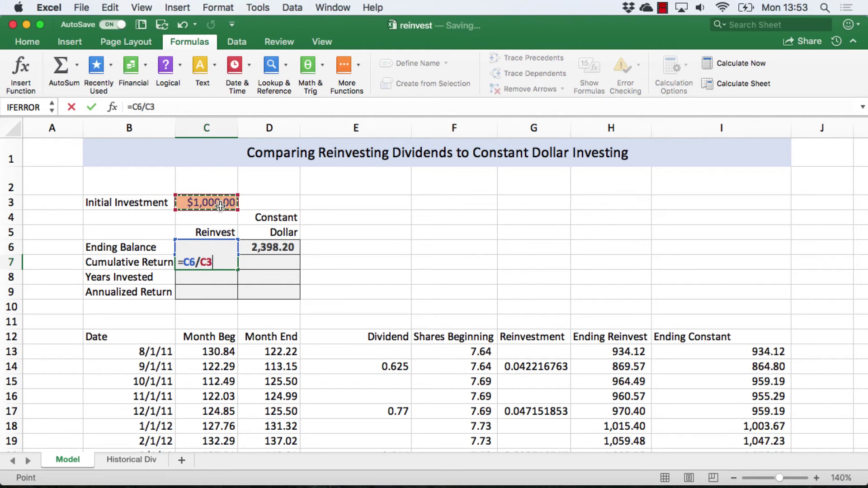
key("ctrl+Return")
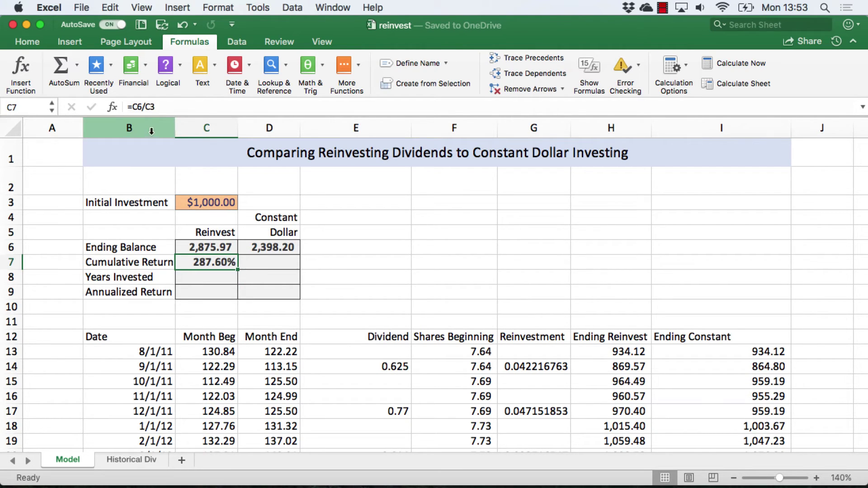
left_click(162, 107)
type("-1")
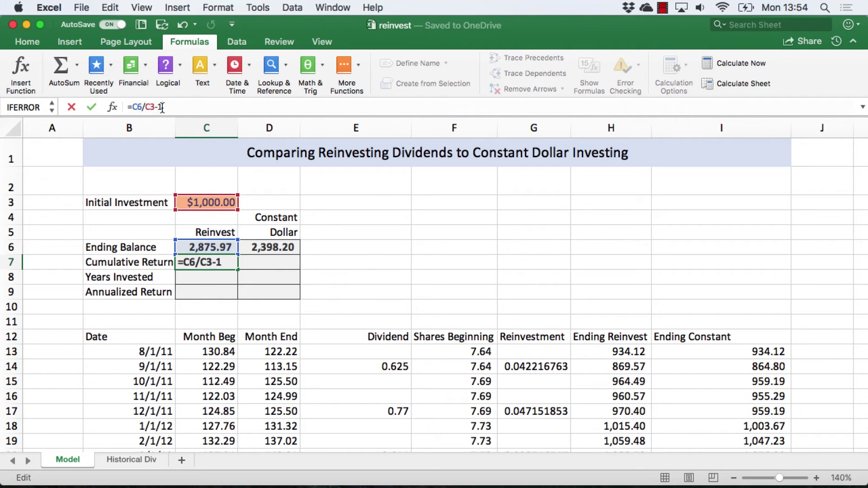
key("Return")
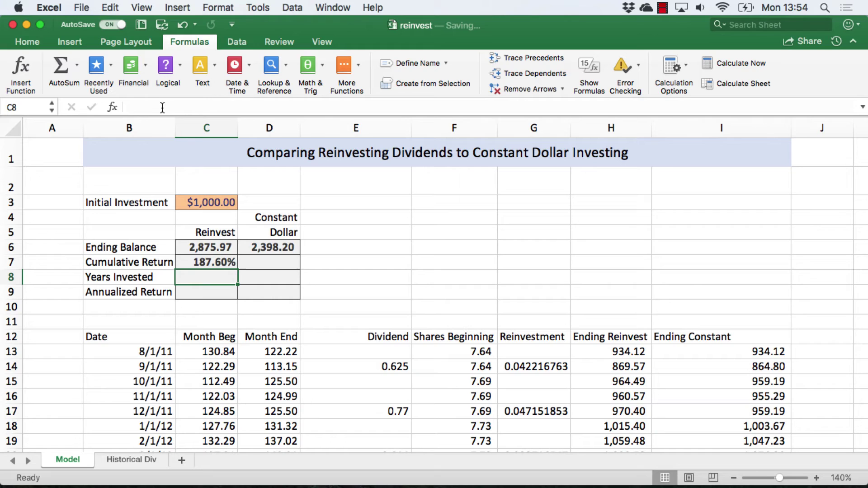
key("Up")
- Enter =D6/C3-1 in D7 for a Constant Dollar cumulative return of 139.82%
key("Right")
type("=D6/C3-1")
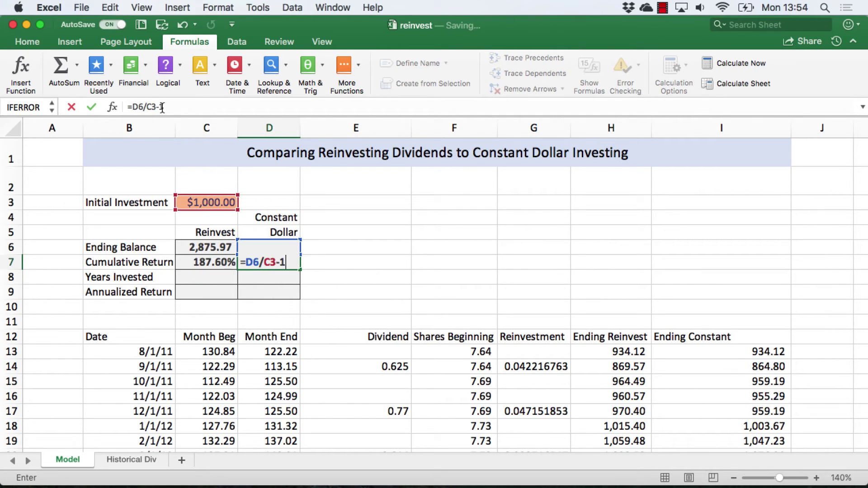
key("Return")
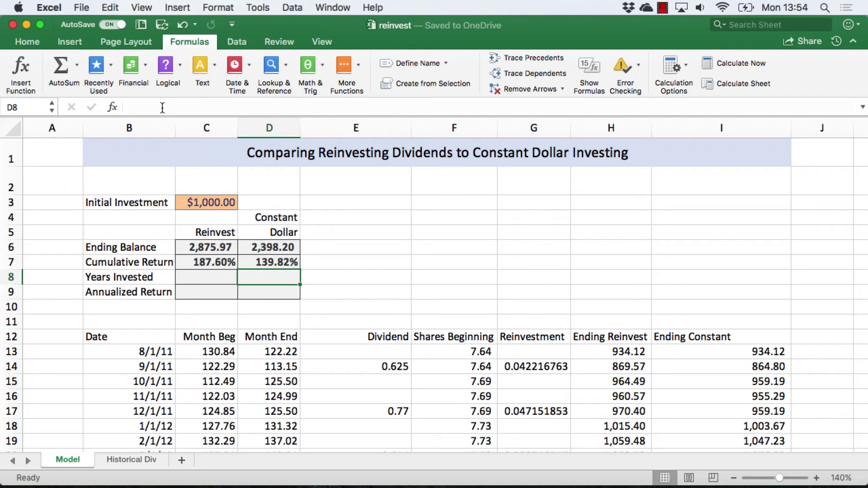
key("Left")
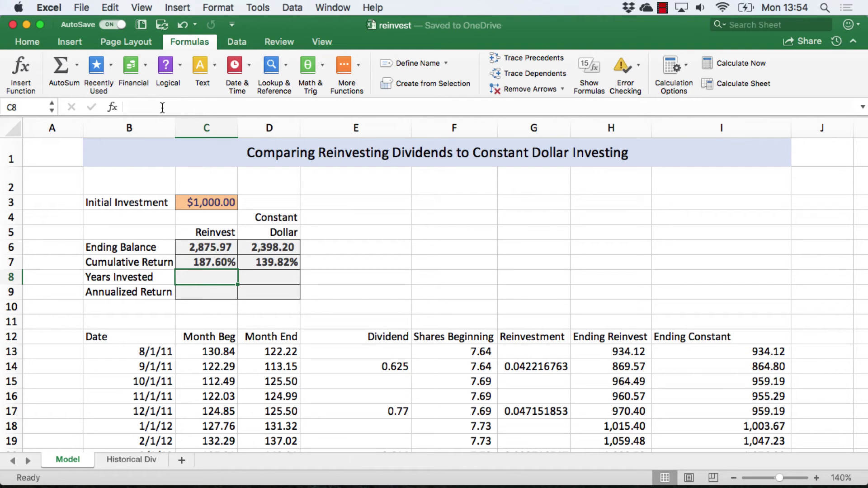
- Enter =COUNT(B13:B120)/12 in C8 so Reinvest years invested shows 9.00
type("=count")
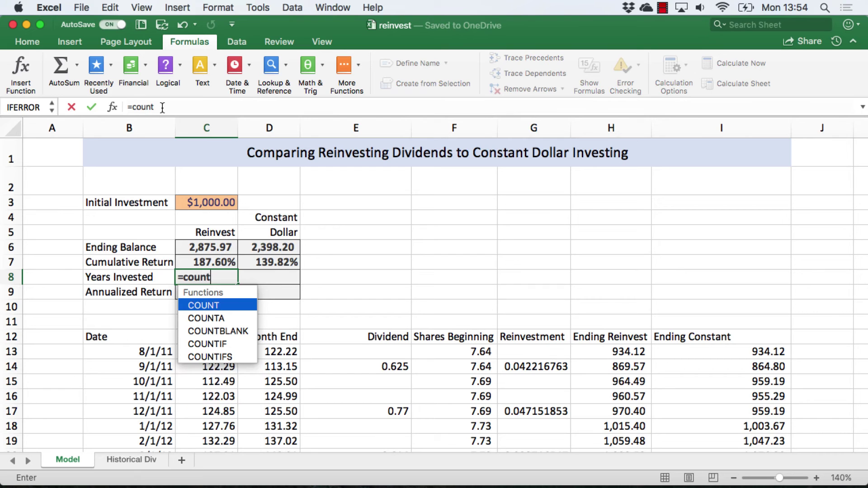
type("(")
key("Down")
key("Down")
key("Down")
key("Down")
key("Down")
key("Left")
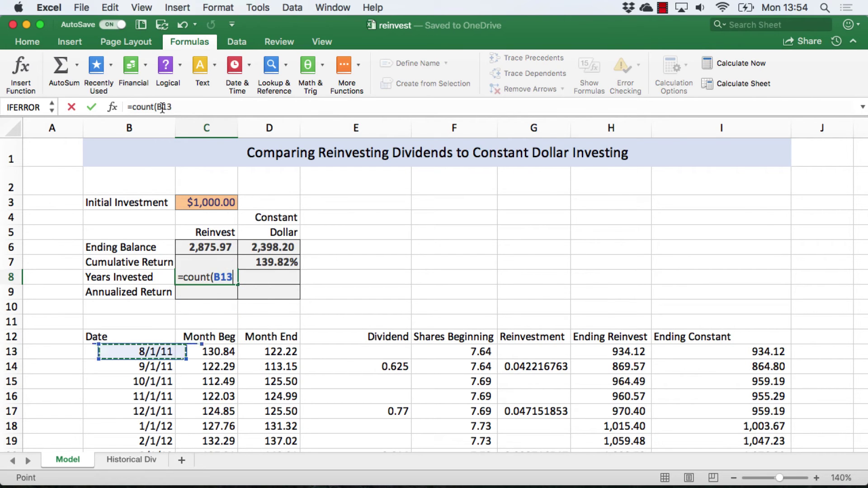
key("ctrl+shift+Down")
type(")/12")
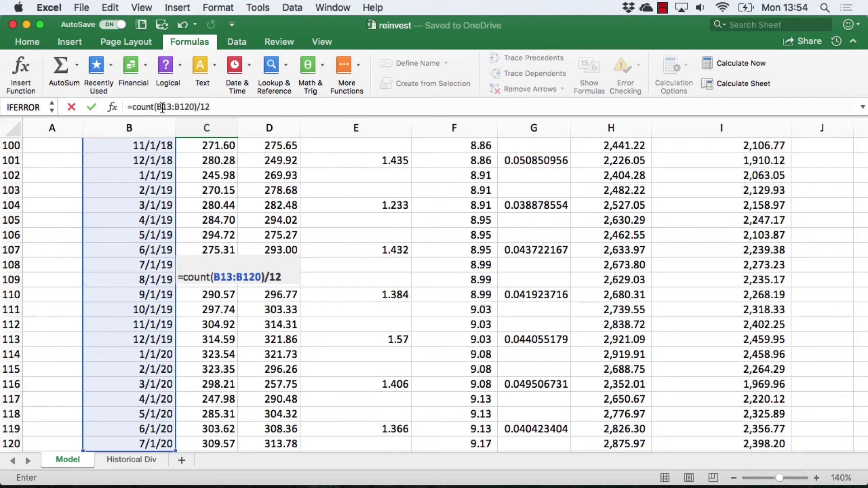
key("Return")
key("Up")
key("Up")
key("Up")
key("Up")
key("Up")
key("Up")
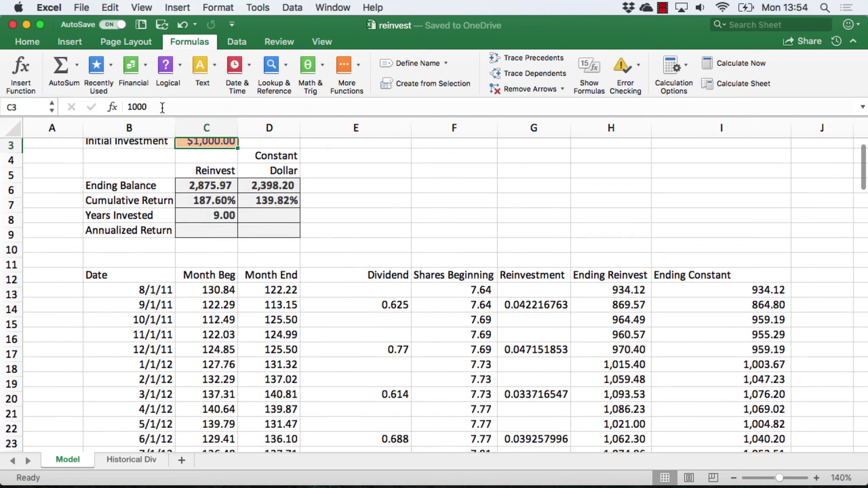
key("Down")
key("Down")
key("Down")
key("Down")
key("Down")
key("Down")
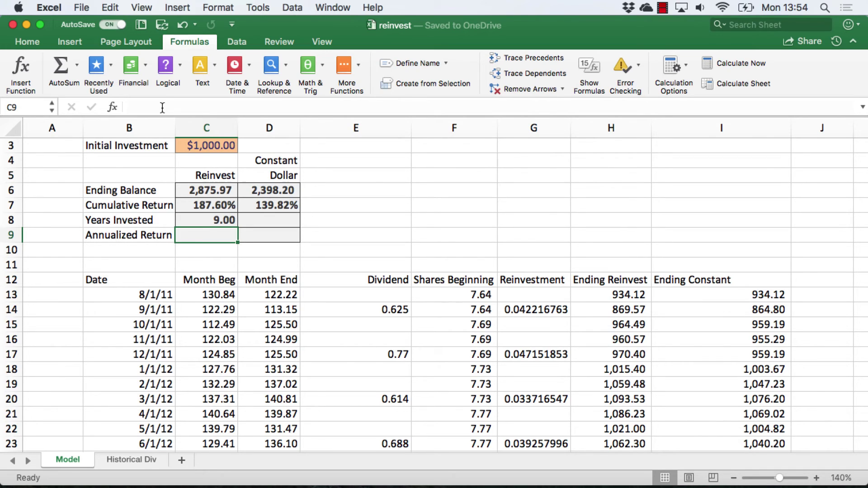
- Enter =(C6/C3)^(1/C8)-1 in C9 for a 12.45% Reinvest annualized return
type("=(")
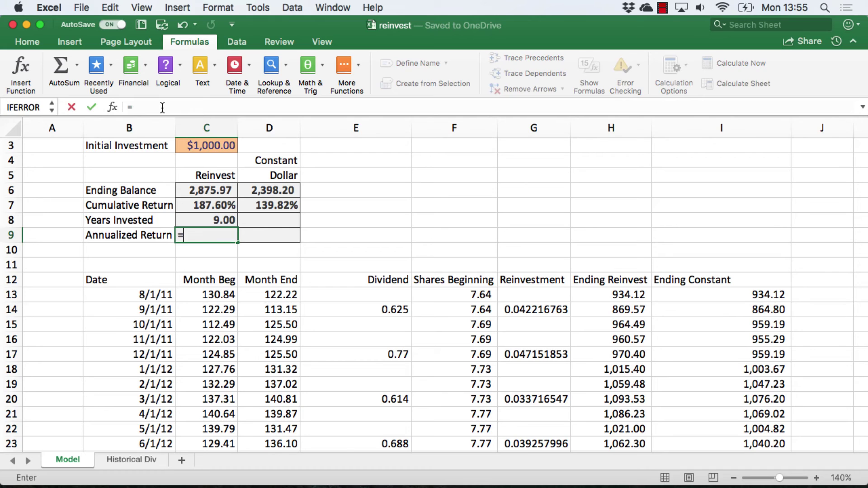
key("Up")
key("Up")
key("Up")
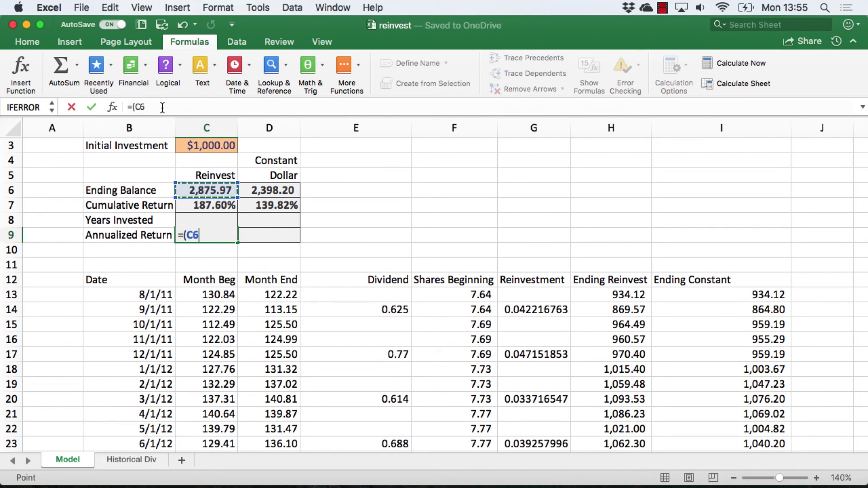
type("/")
key("Up")
key("Up")
key("Up")
key("Up")
key("Up")
key("Up")
type(")")
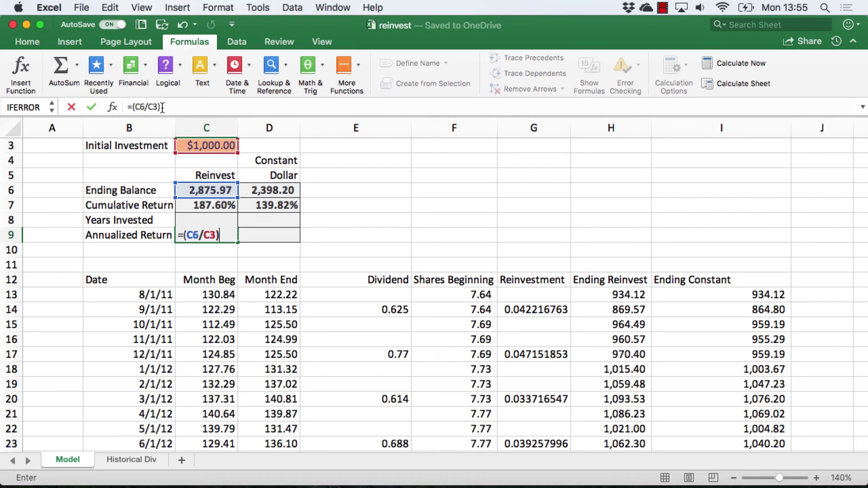
type("^(1/")
key("Up")
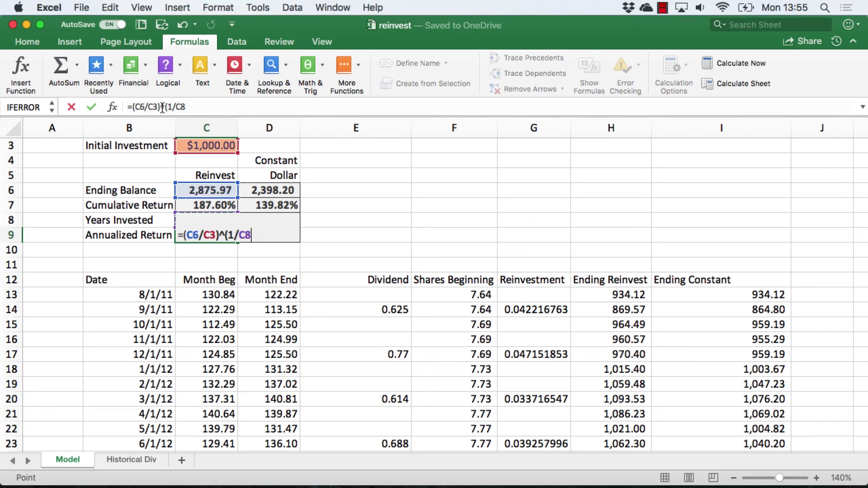
type(")")
key("Return")
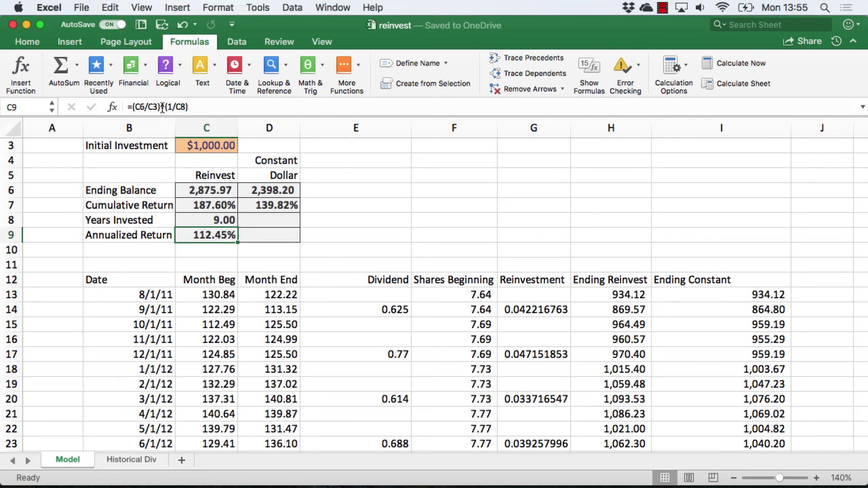
left_click(199, 106)
type("-1")
key("Return")
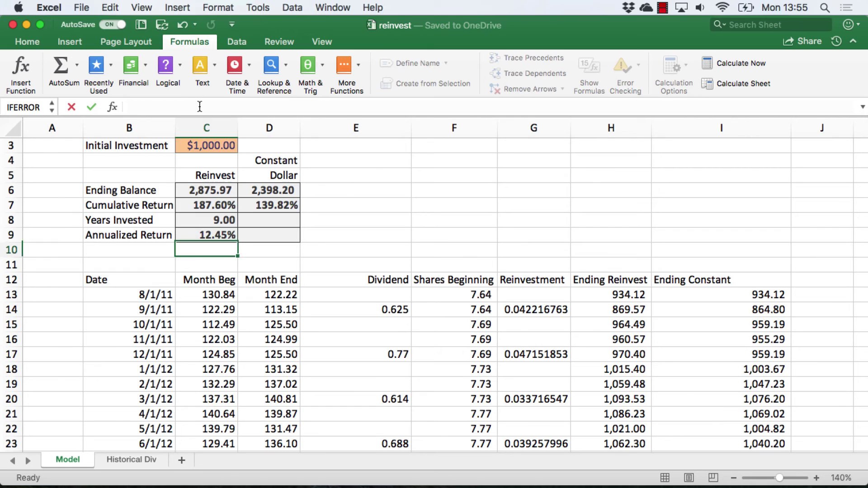
key("Up")
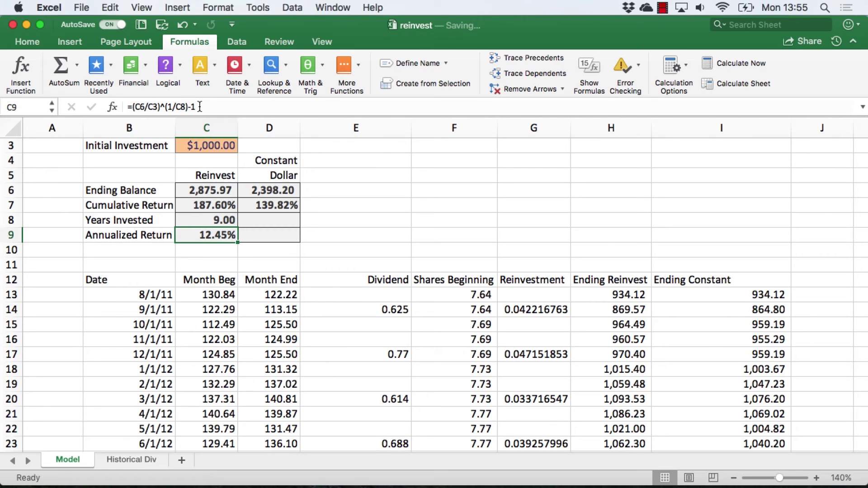
- Enter =(D6/C3)^(1/C8)-1 in D9 for a 10.21% Constant Dollar annualized return
key("Right")
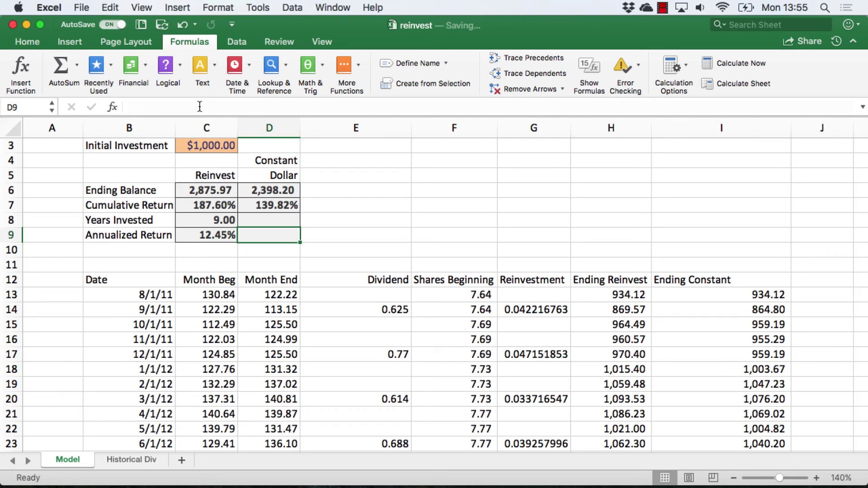
type("=(")
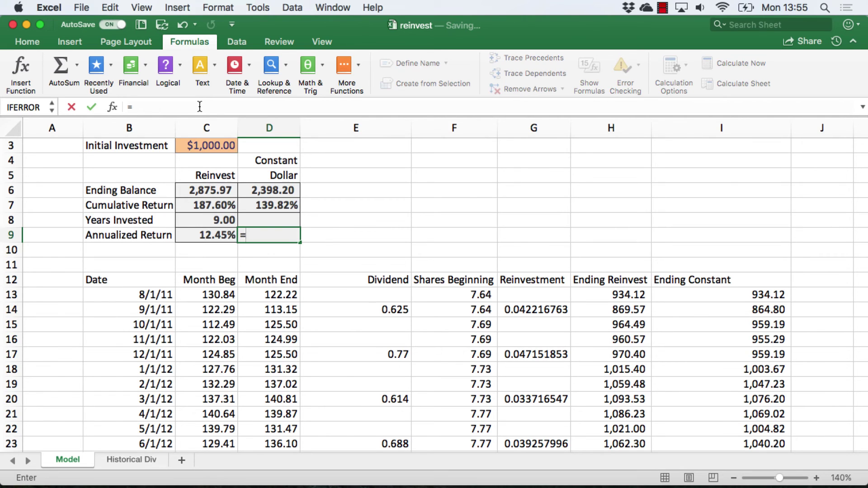
key("Up")
key("Up")
key("Up")
type("/")
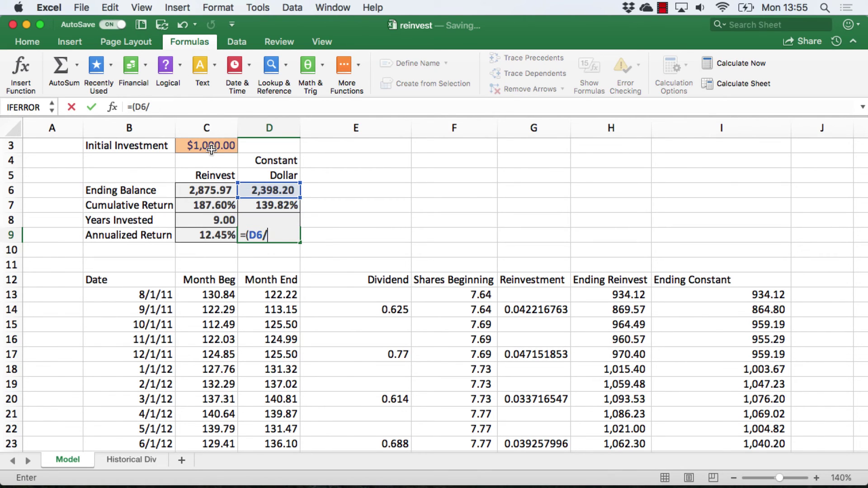
left_click(212, 148)
type(")^(")
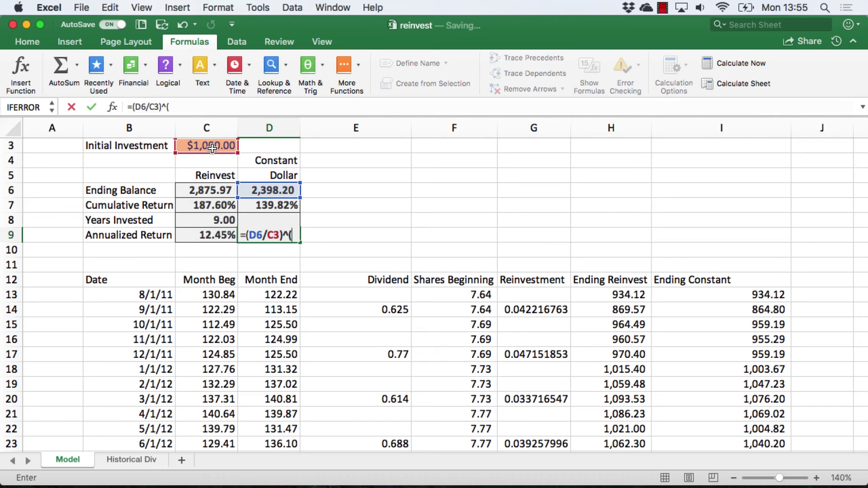
type("1/")
left_click(198, 218)
type(")-1")
key("Return")
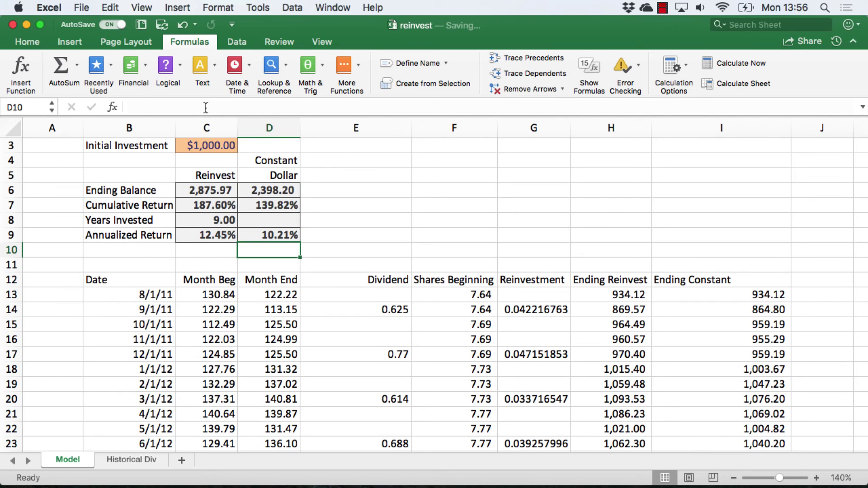
key("Up")
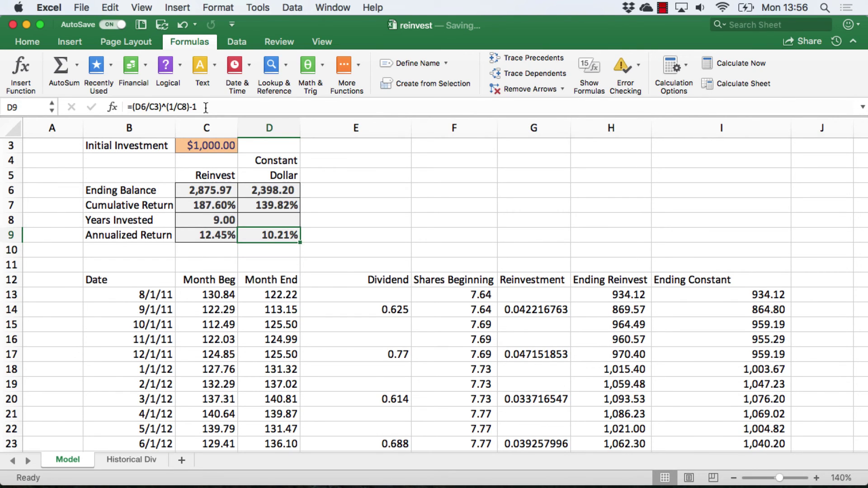
key("Right")
key("Right")
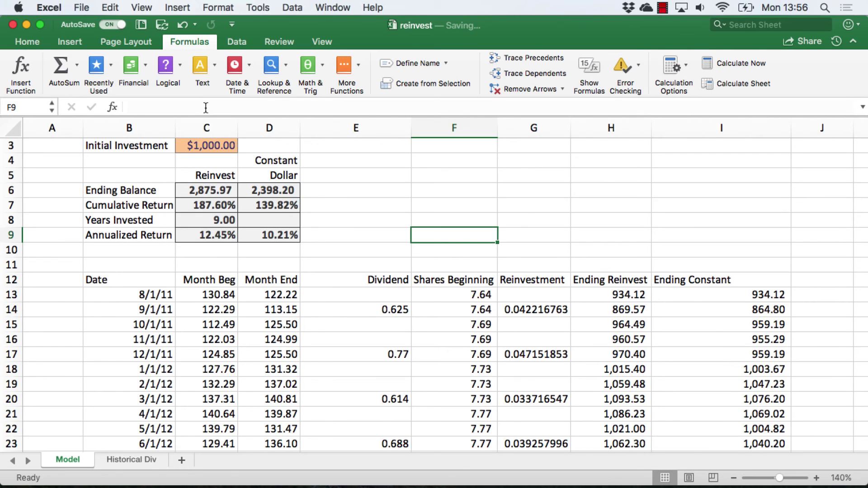
- Enter =C3*(1+C9)^9 in F9, returning 2875.974834 to match the Reinvest ending balance
type("=")
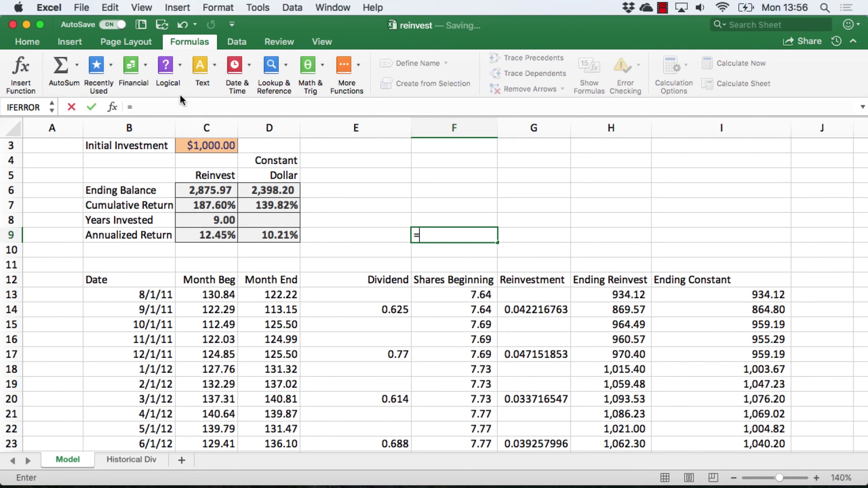
left_click(191, 143)
type("*(")
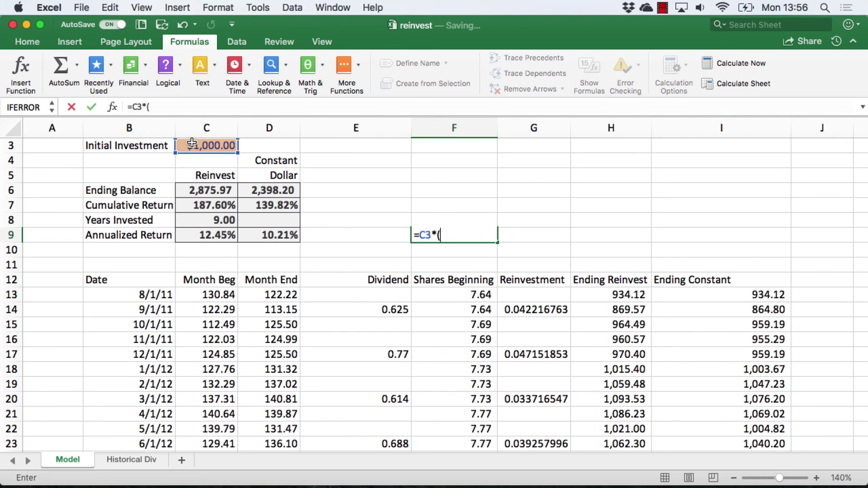
type("1+")
left_click(203, 235)
type(")^")
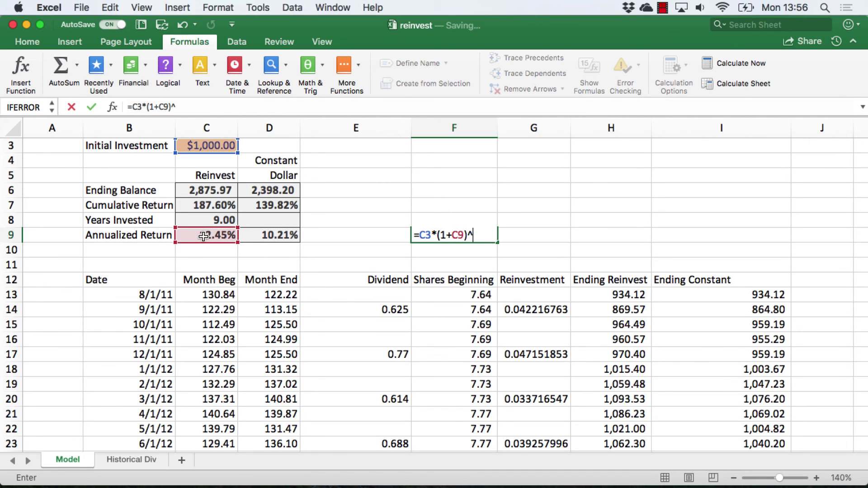
type("9")
key("Return")
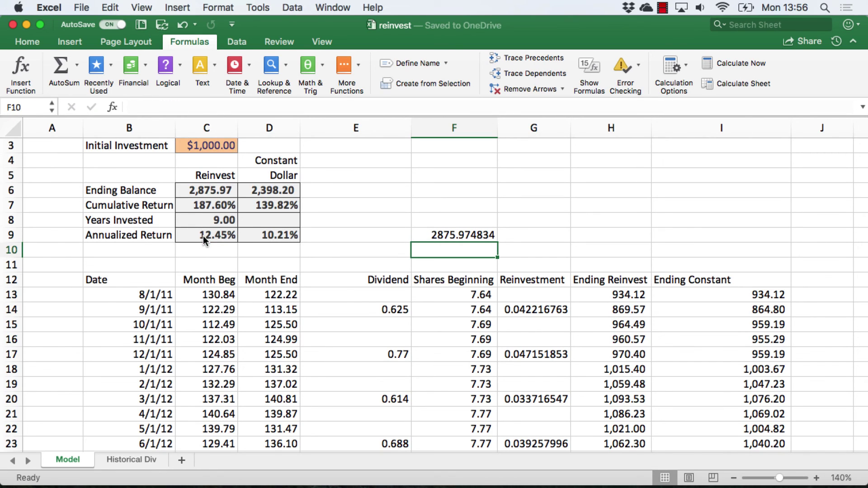
- Undo the F9 check entry and scroll back up to the title row
key("super+z")
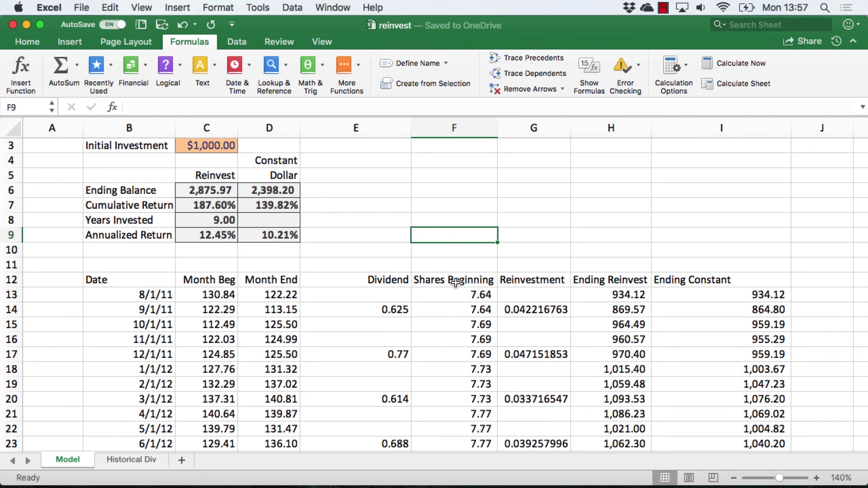
scroll(456, 283, "up", 2)
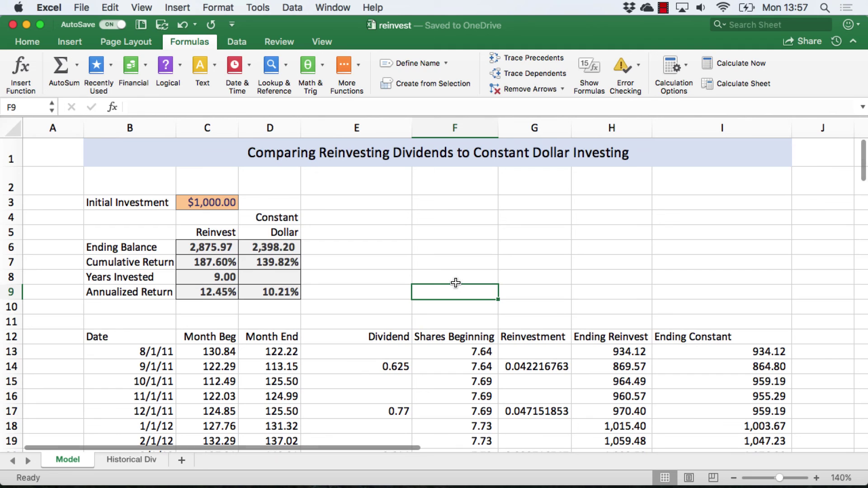